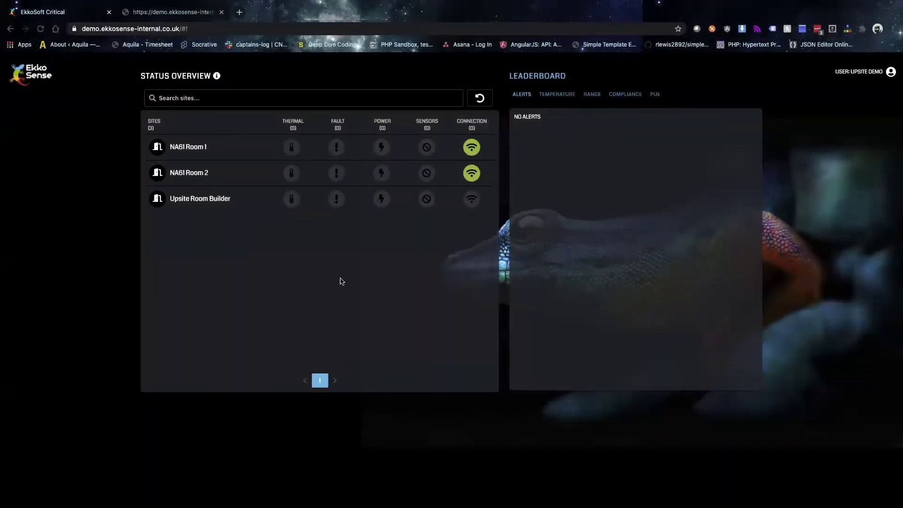
- Open the NA61 Room 1 summary: EkkoScore 725, 657.2 kW, 75.4°F, 100% compliance
scroll(342, 281, down, 1)
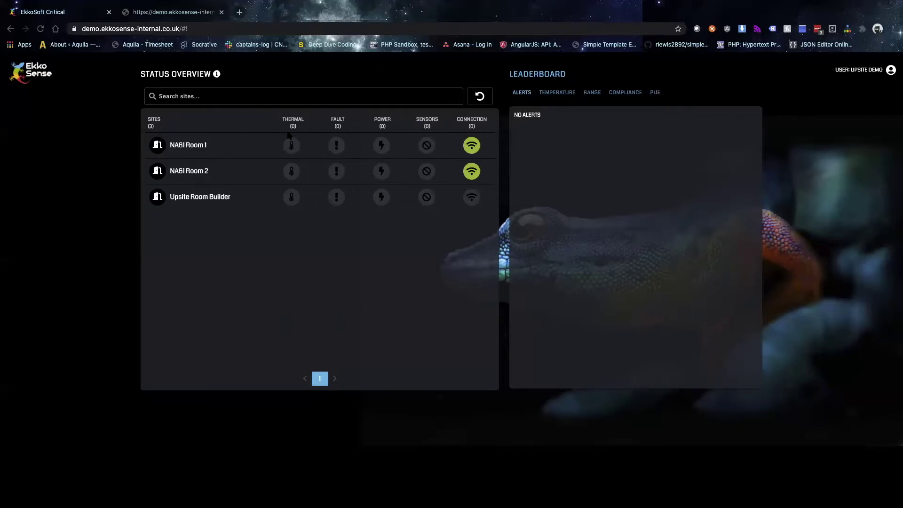
click(158, 145)
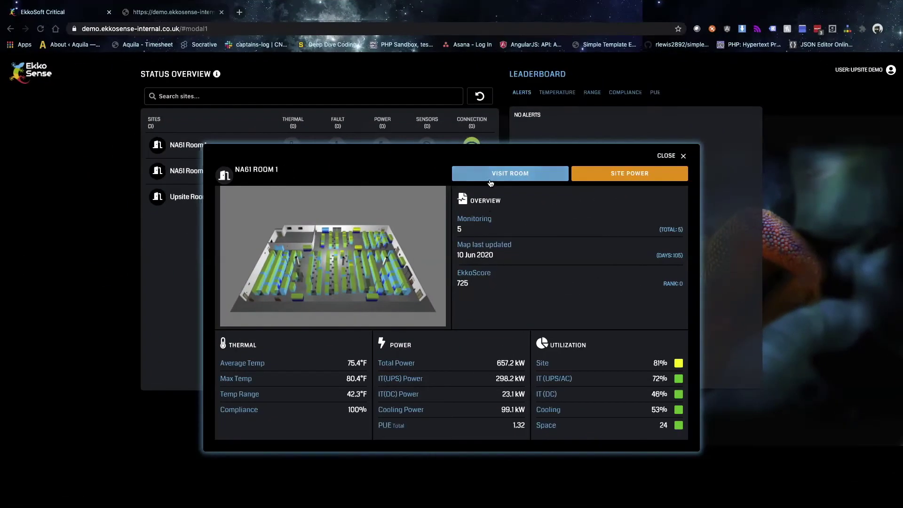
- Enter NA61 Room 1 in first-person view and show PDU1A (200.0 kW capacity, 71.60 kW power)
click(489, 183)
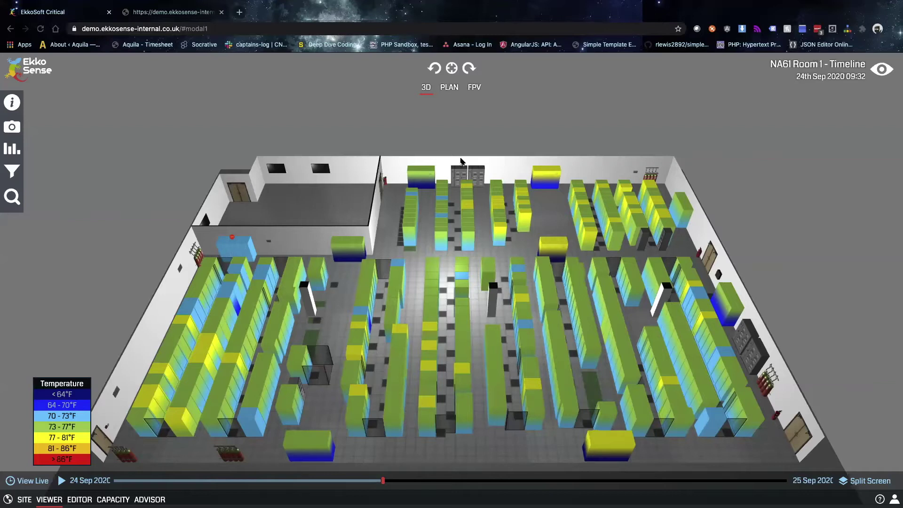
click(475, 89)
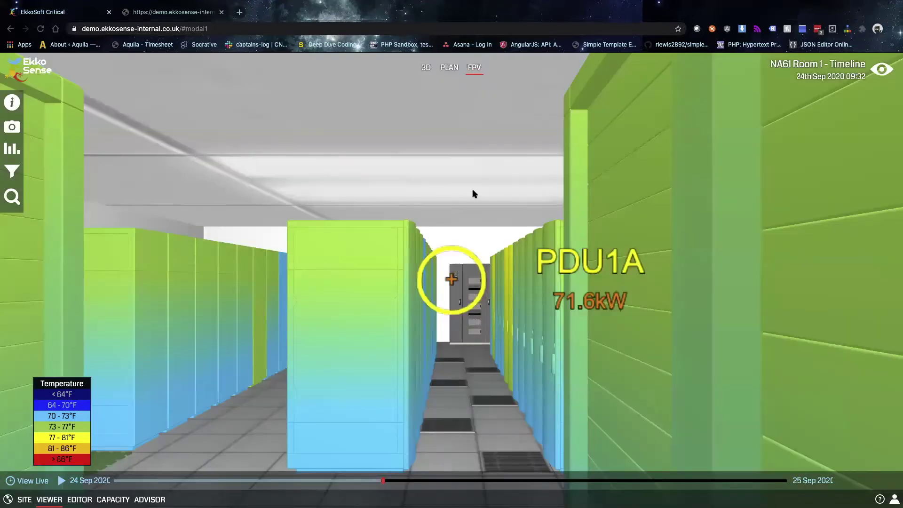
click(440, 274)
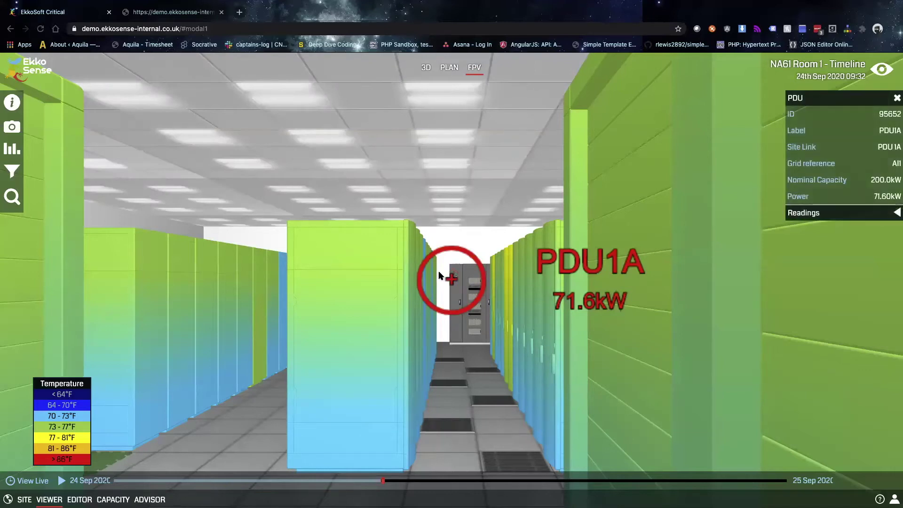
- Walk the aisles past racks F9 and H21 to cooling unit ACU3
key(Left)
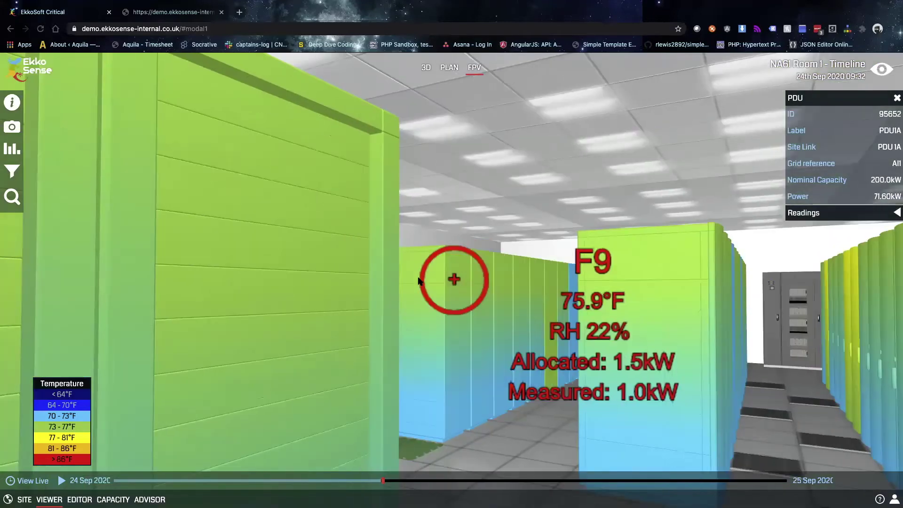
key(Up)
key(Left)
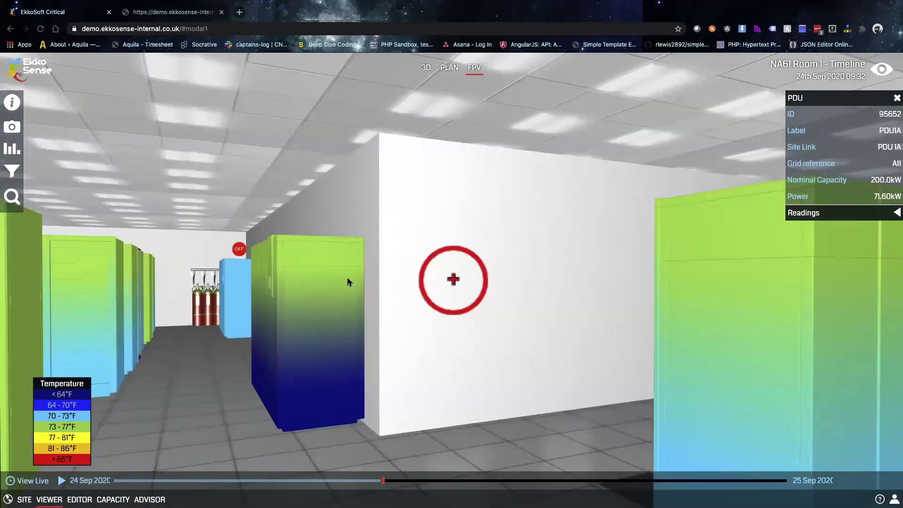
key(Left)
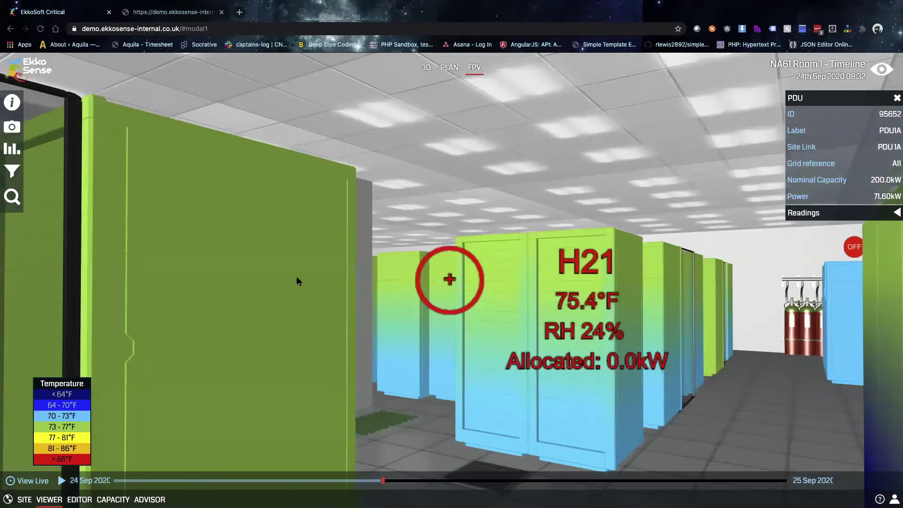
key(Up)
key(Left)
key(Left)
key(Up)
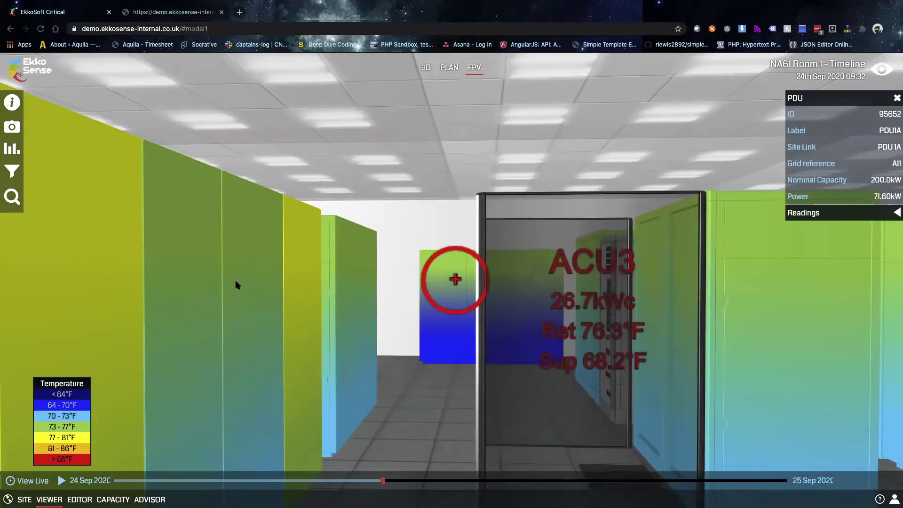
- After a plan-view glance, list the 3D room's environmental data: 75.4°F average, 77.7°F max, 24.3% RH
click(449, 67)
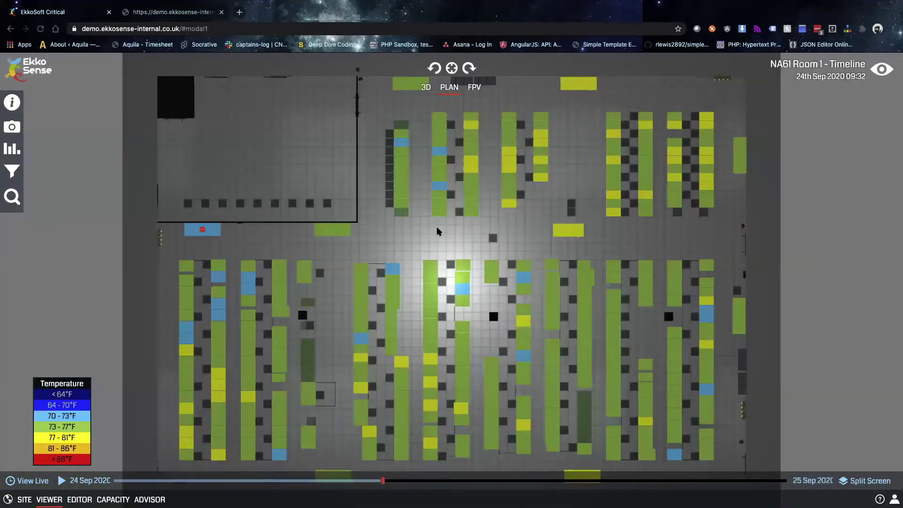
click(425, 90)
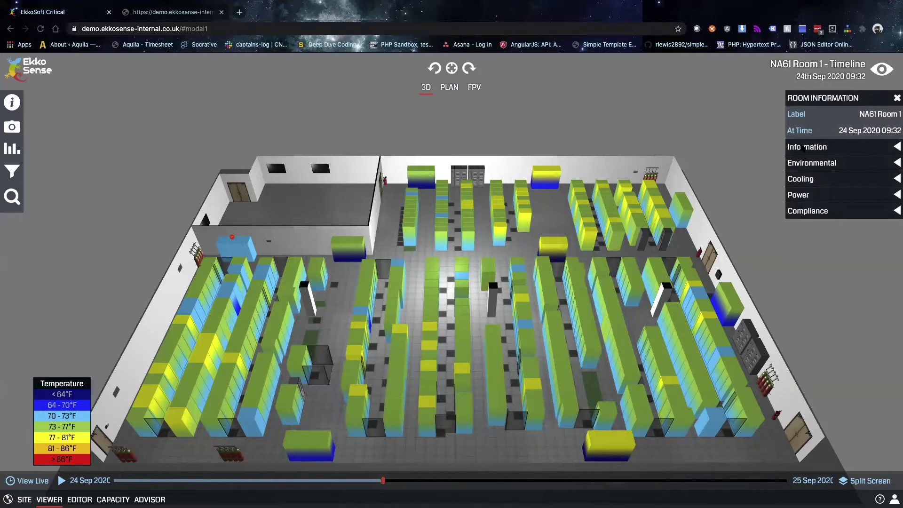
click(803, 148)
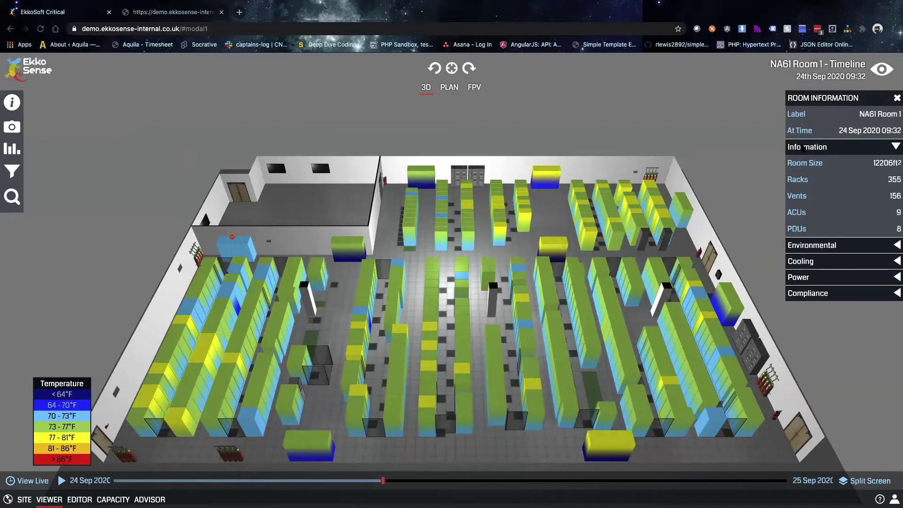
click(815, 245)
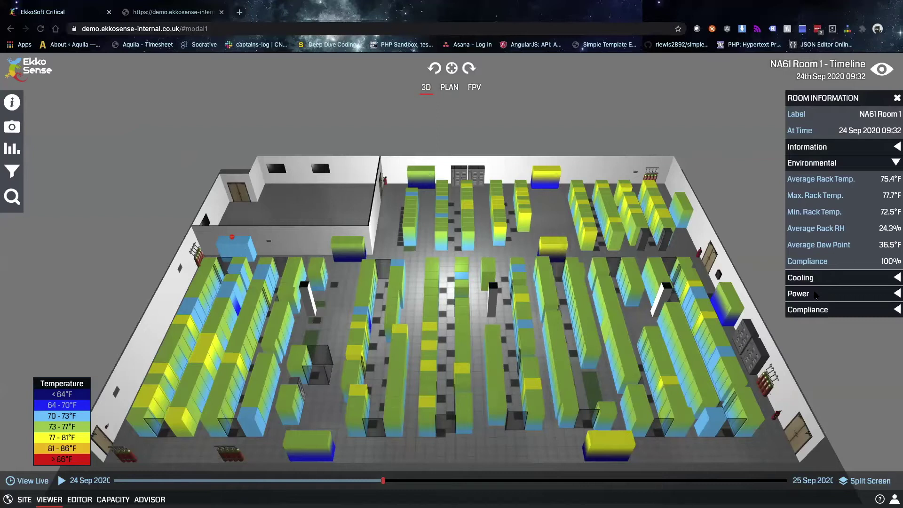
- Zoom to rack D10 and expand its readings (75.6°F, 0.52 kW), capacity and DC power details
mouse_move(442, 243)
click(442, 243)
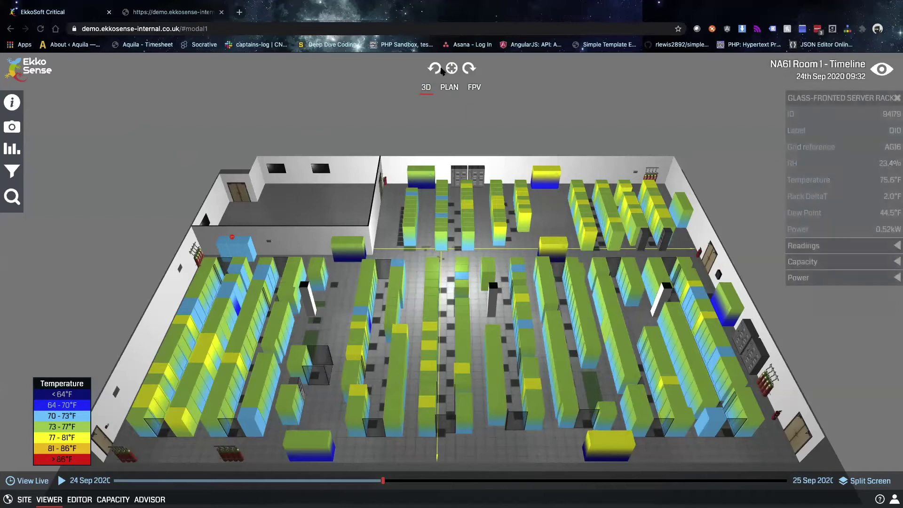
click(449, 70)
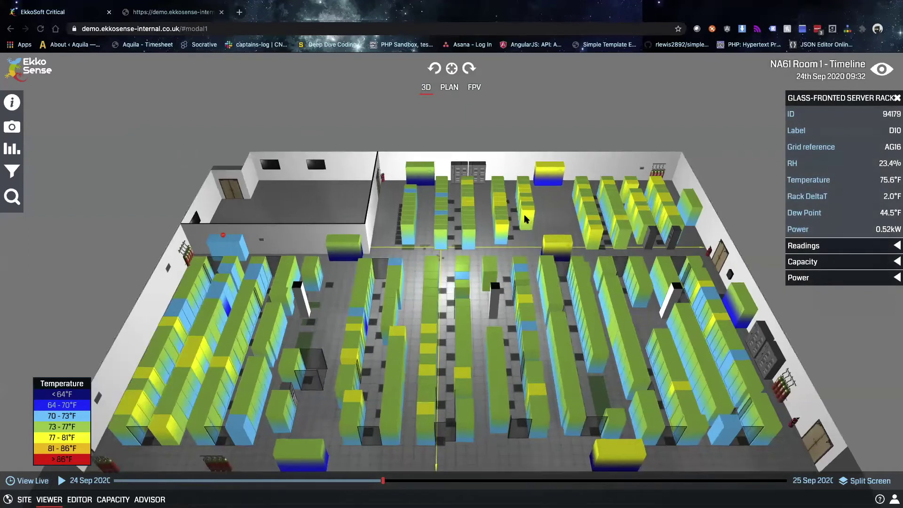
scroll(526, 220, up, 1)
scroll(484, 285, up, 1)
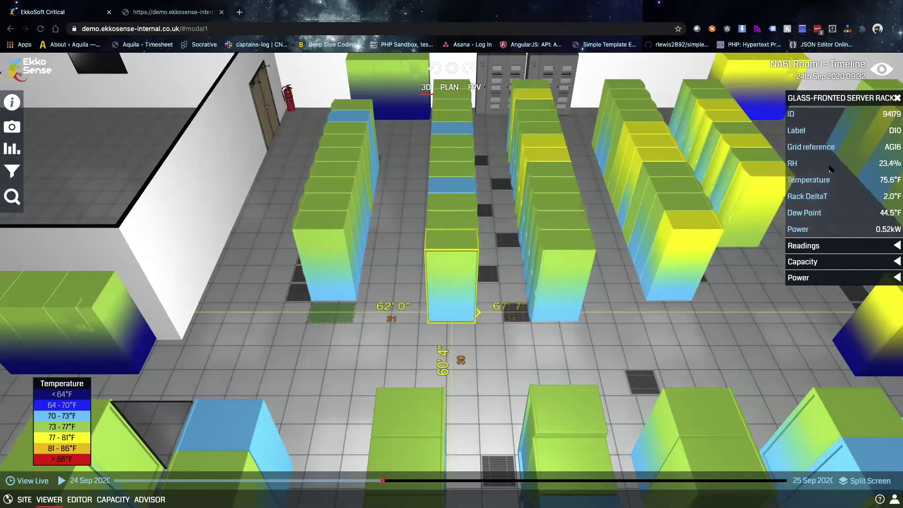
click(822, 244)
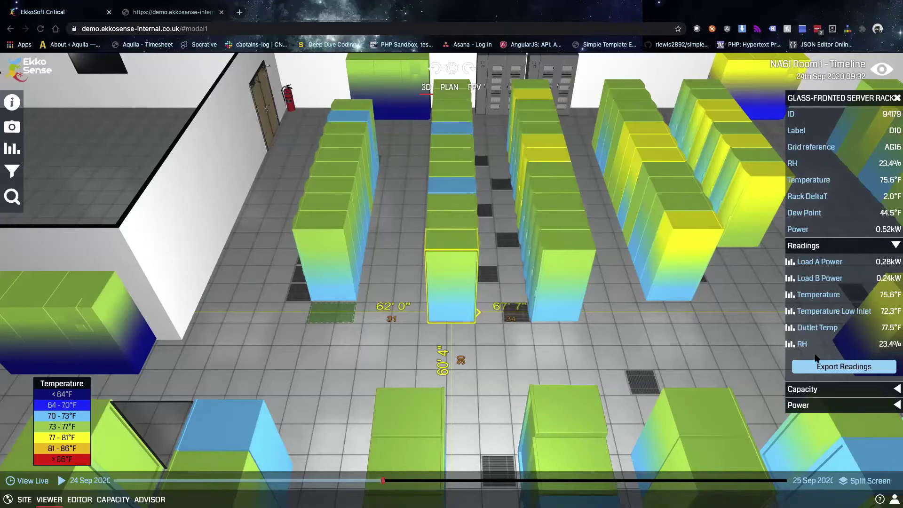
click(830, 390)
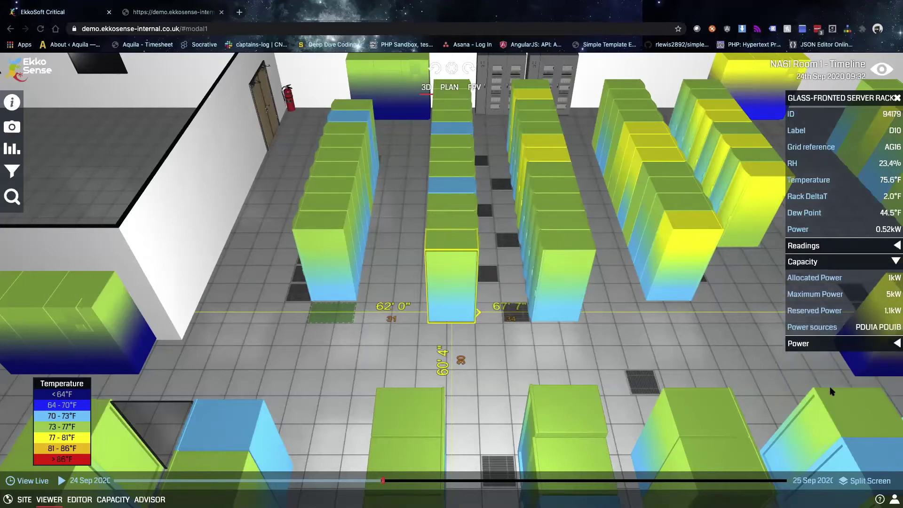
click(807, 344)
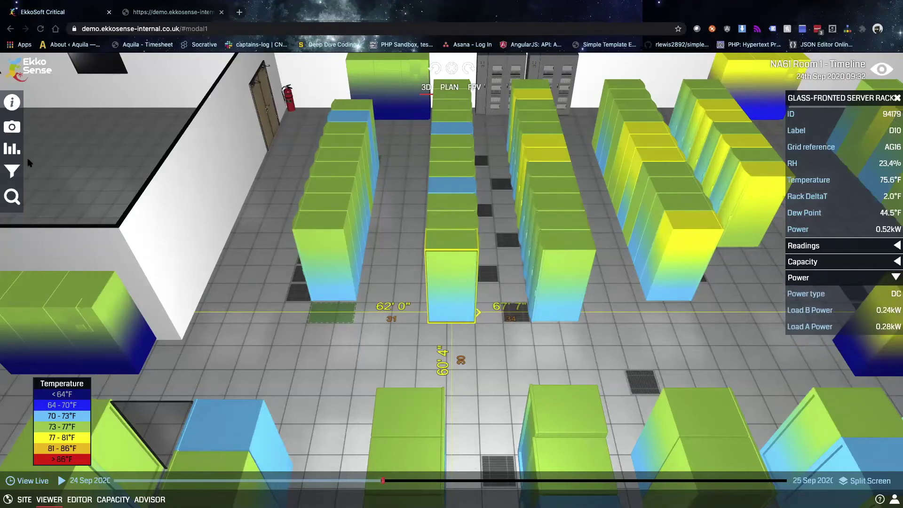
- Colour racks by Temperature Inlet/Outlet in View Filters, then zoom out and orbit the room
click(18, 173)
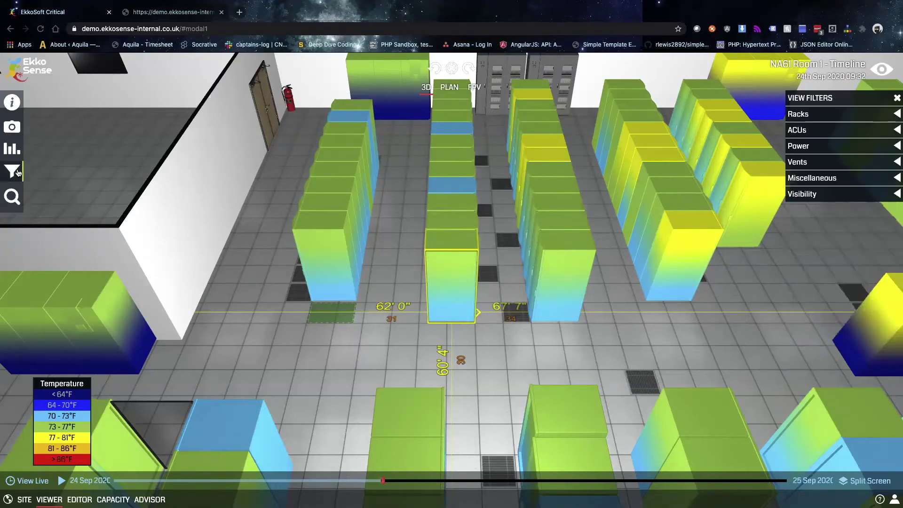
click(814, 114)
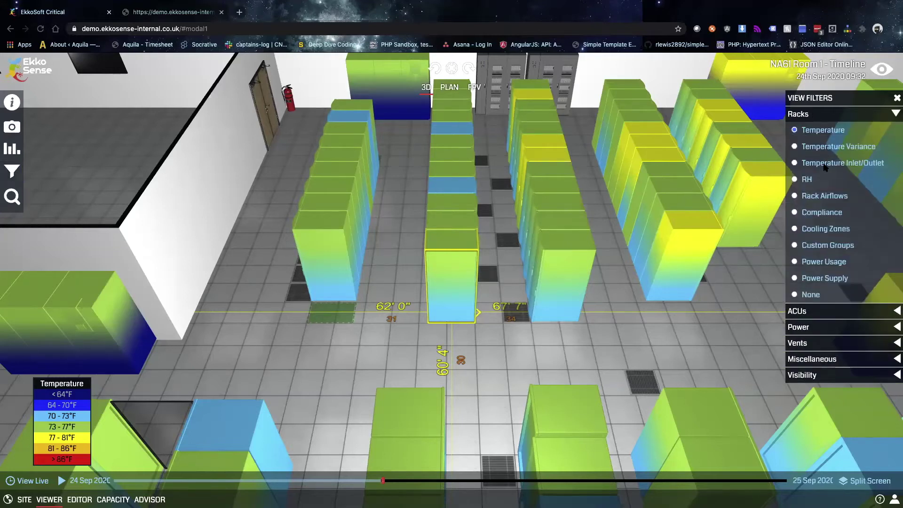
click(827, 163)
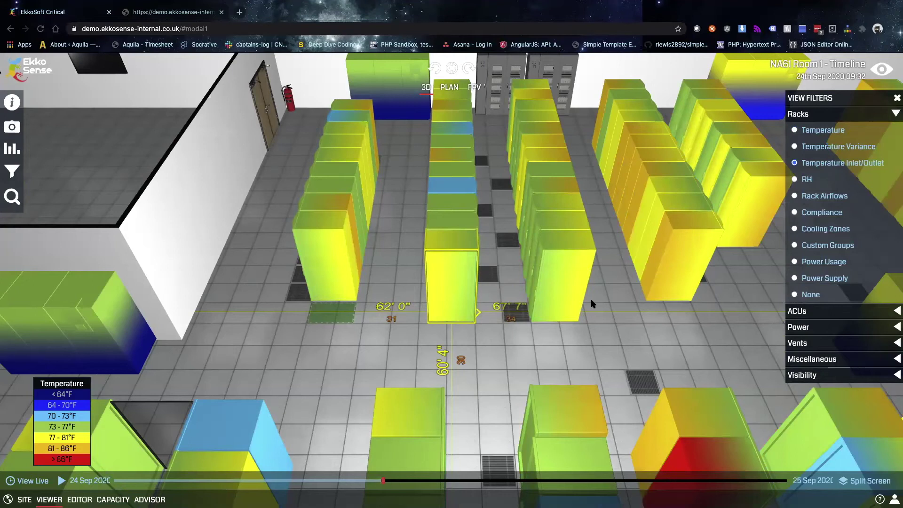
scroll(591, 304, down, 5)
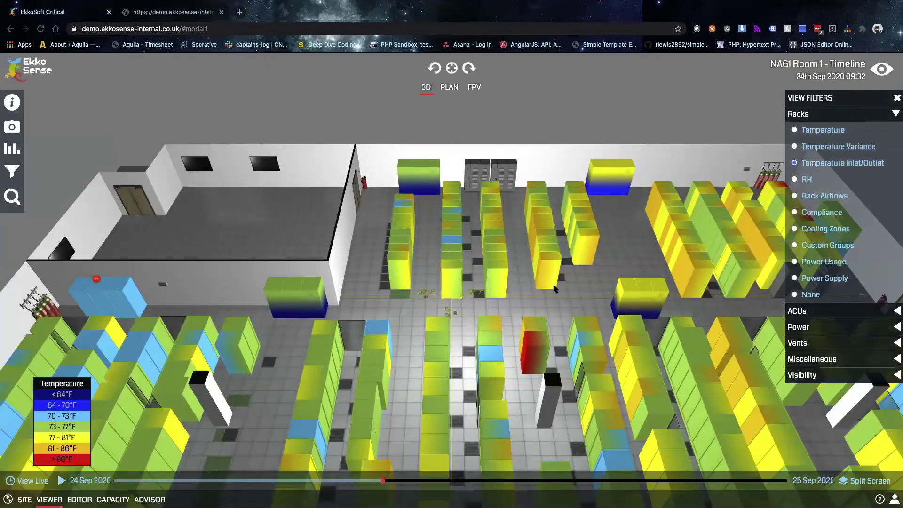
drag(559, 292, 618, 288)
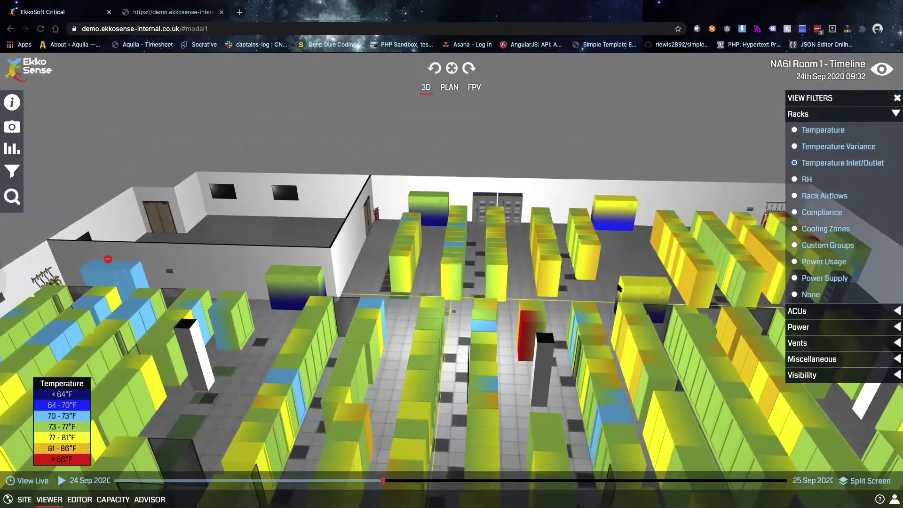
- Select ACU8 and expand its readings (57.7°F supply, 76.1°F return), rated duty and EkkoAir fan details
click(430, 202)
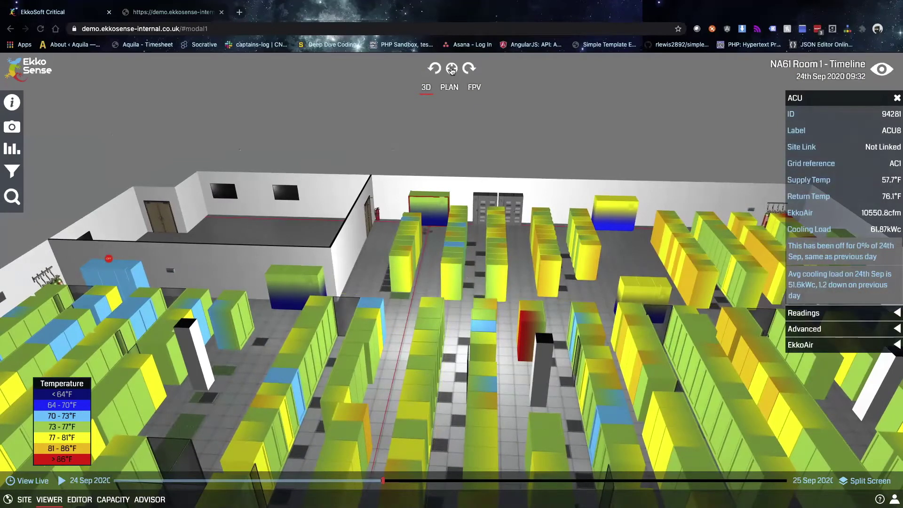
scroll(617, 236, up, 5)
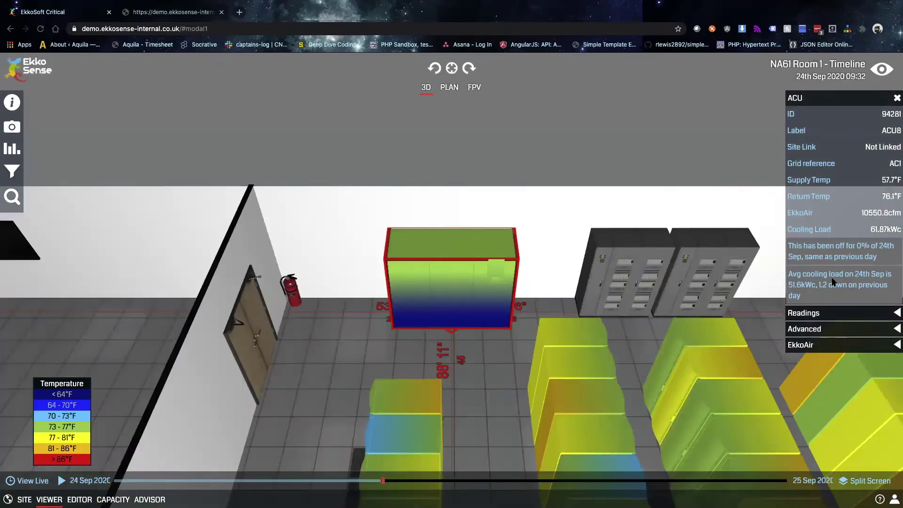
click(818, 313)
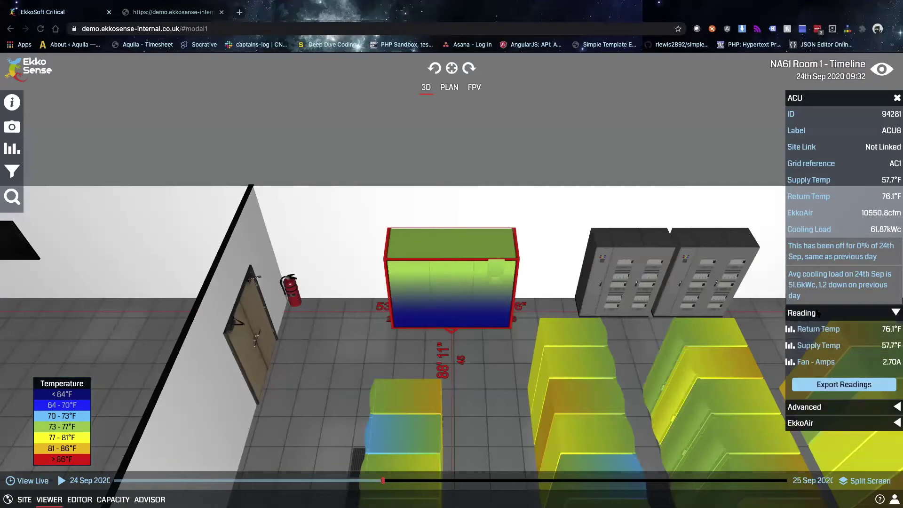
click(825, 407)
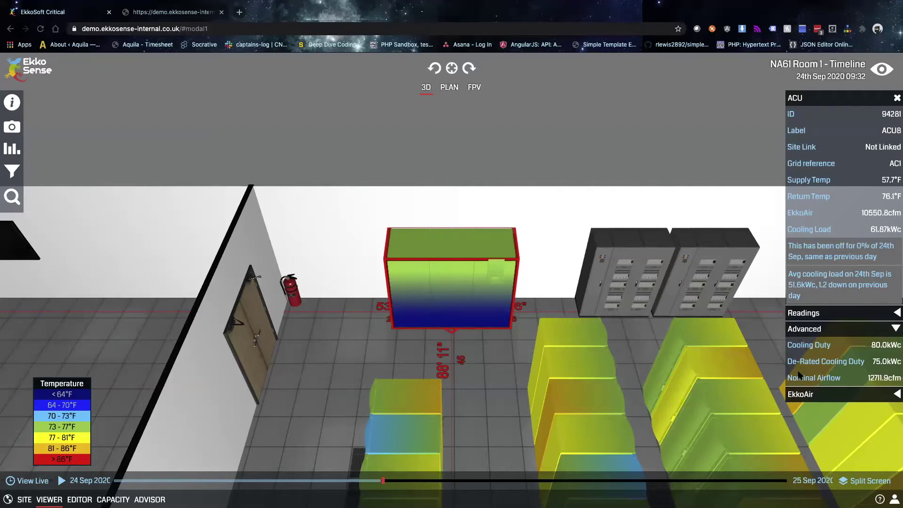
click(813, 399)
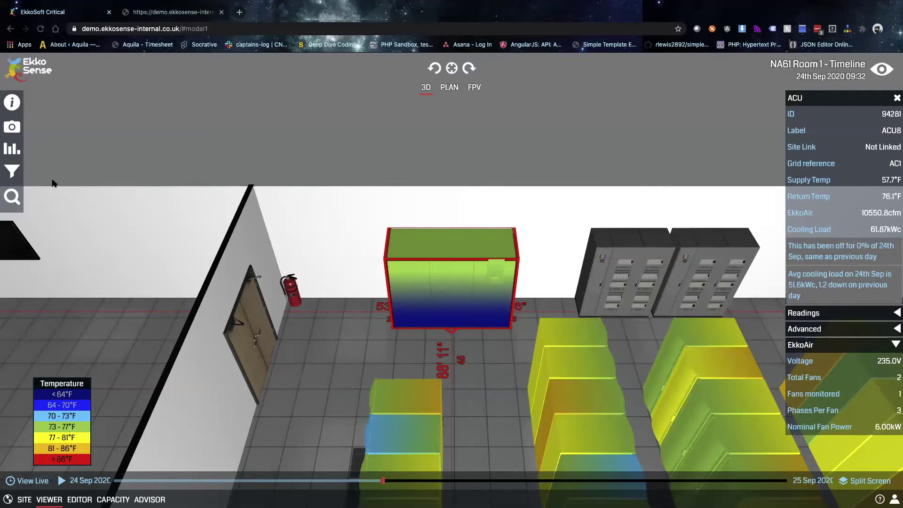
- Colour the air-con units by Cooling Trend and tilt the view around the cooling unit
click(13, 173)
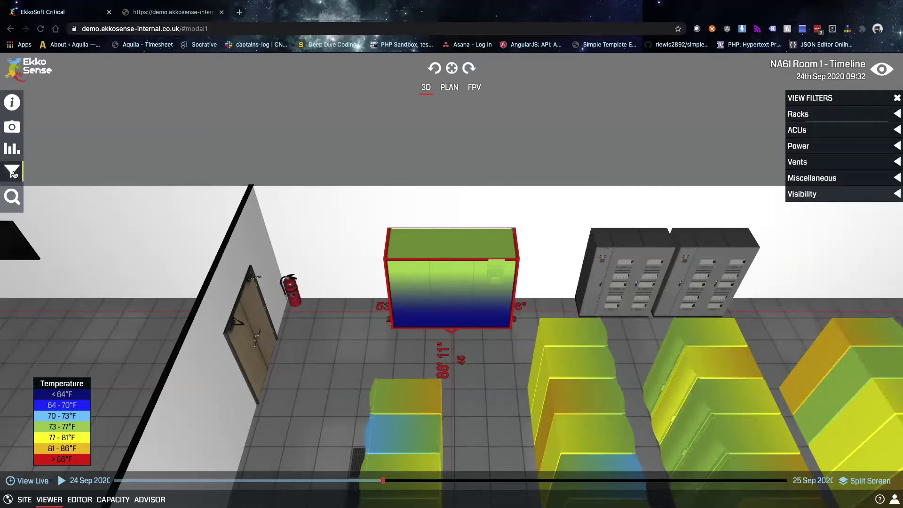
click(790, 131)
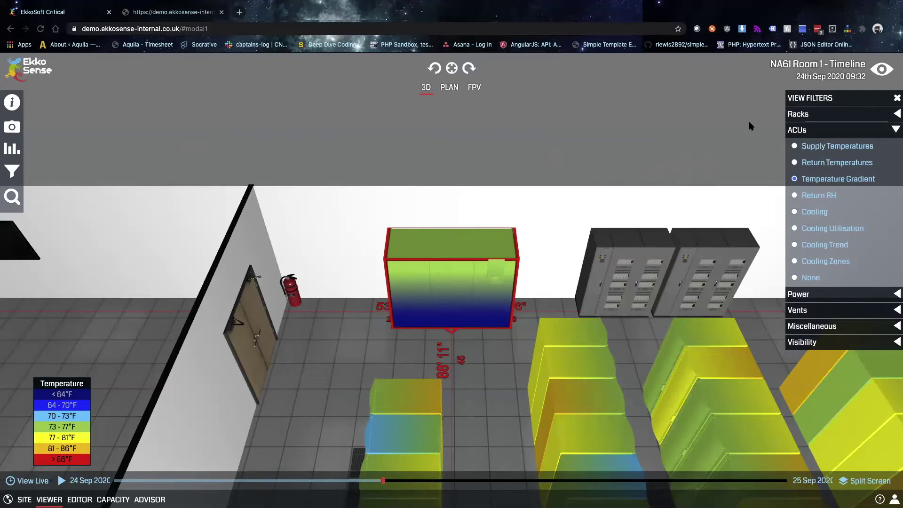
click(831, 243)
drag(560, 227, 560, 170)
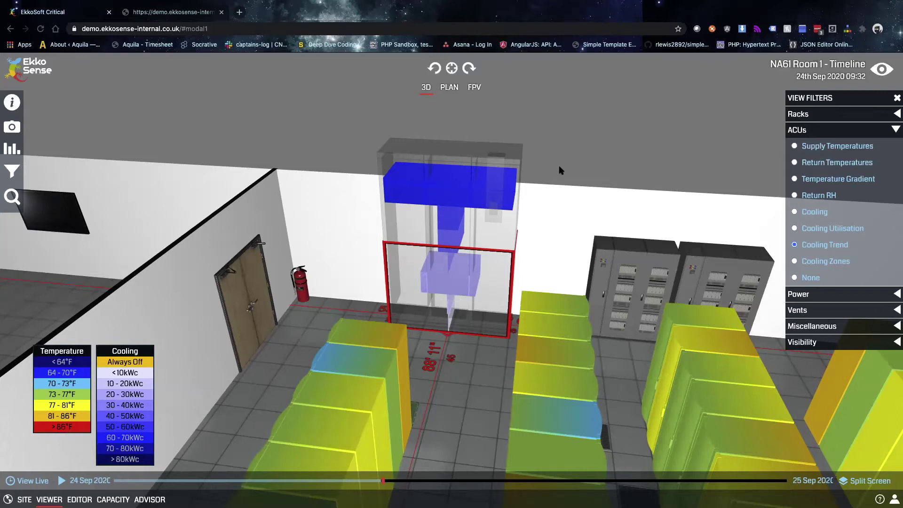
- Close the view filters, then rotate and zoom out over the whole of NA61 Room 1
click(572, 188)
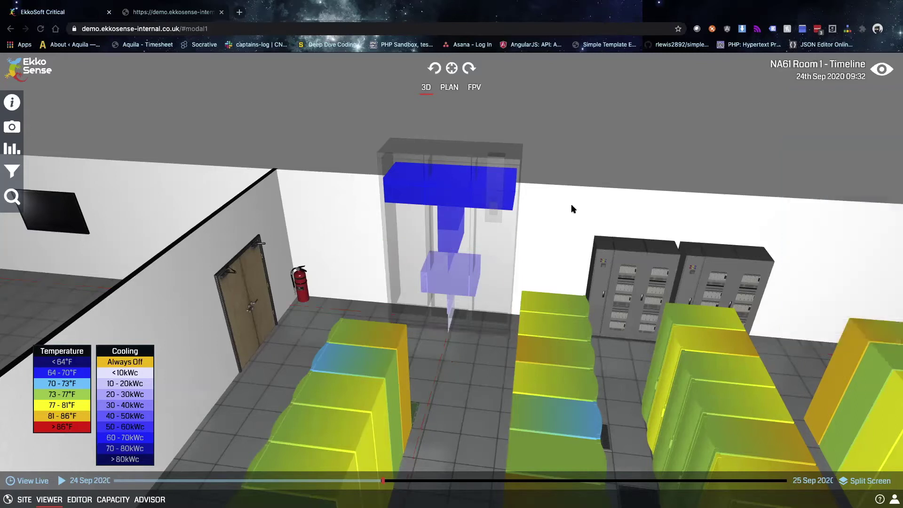
drag(577, 242, 586, 207)
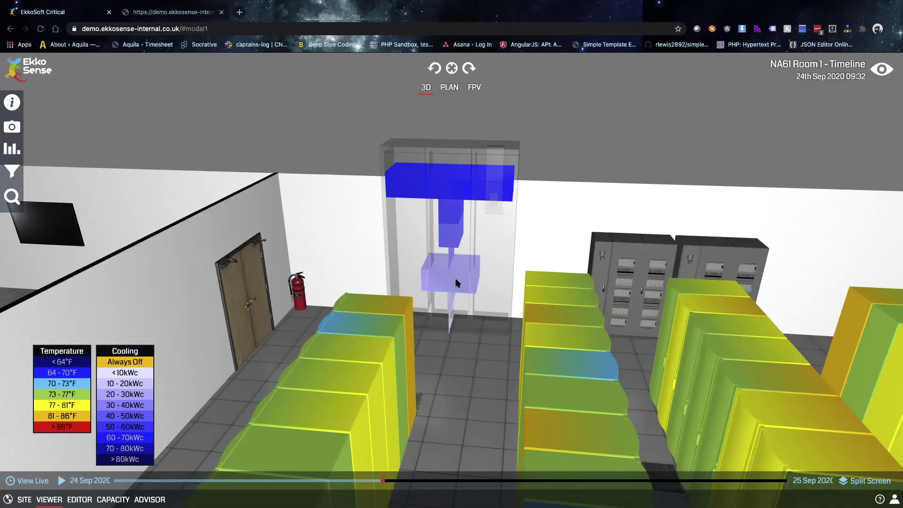
scroll(456, 283, down, 5)
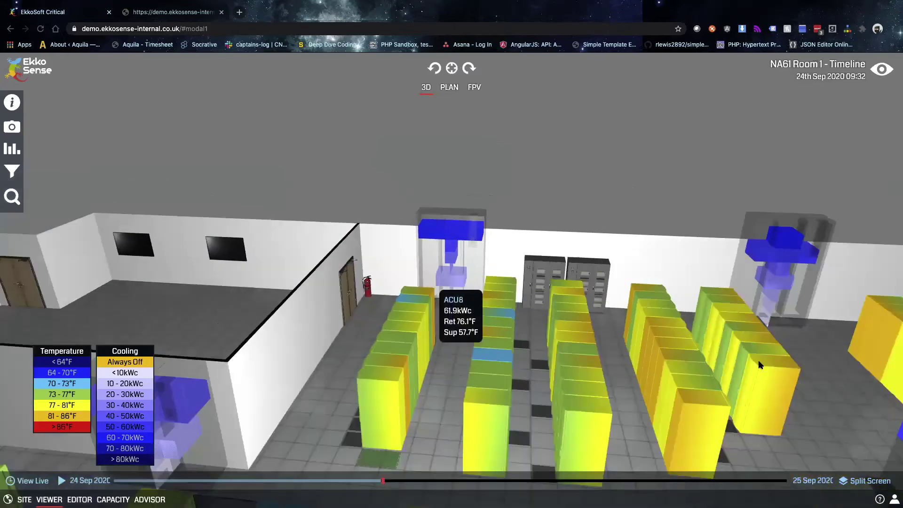
scroll(761, 364, down, 5)
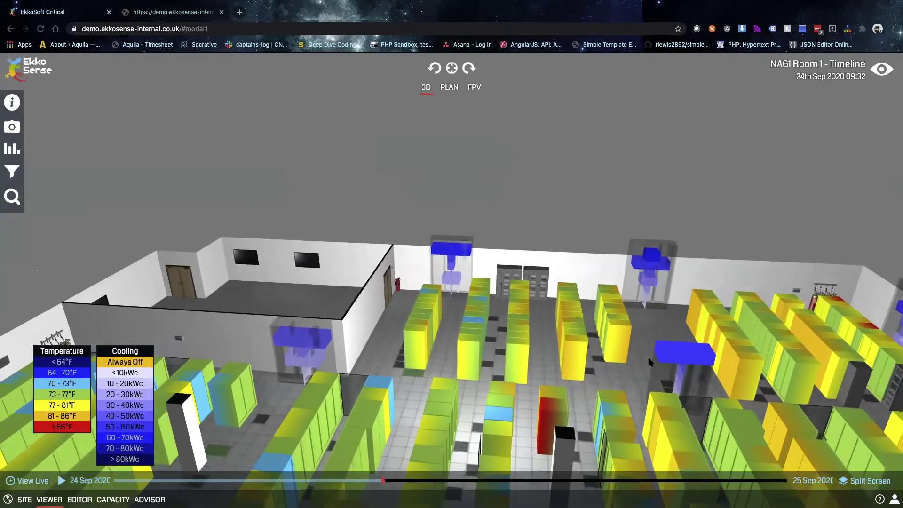
- Zoom in on ACU2's supply and return temperatures, then list the ACU display options in View Filters
click(661, 367)
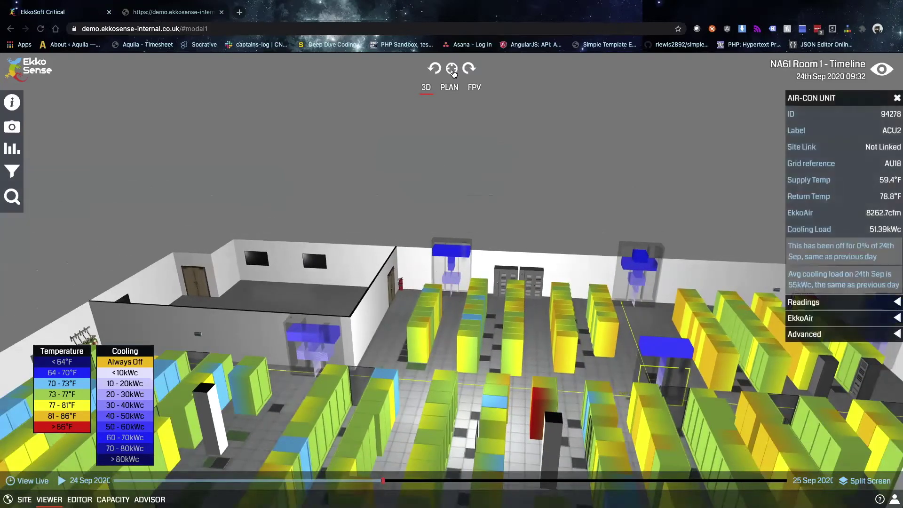
scroll(522, 183, up, 10)
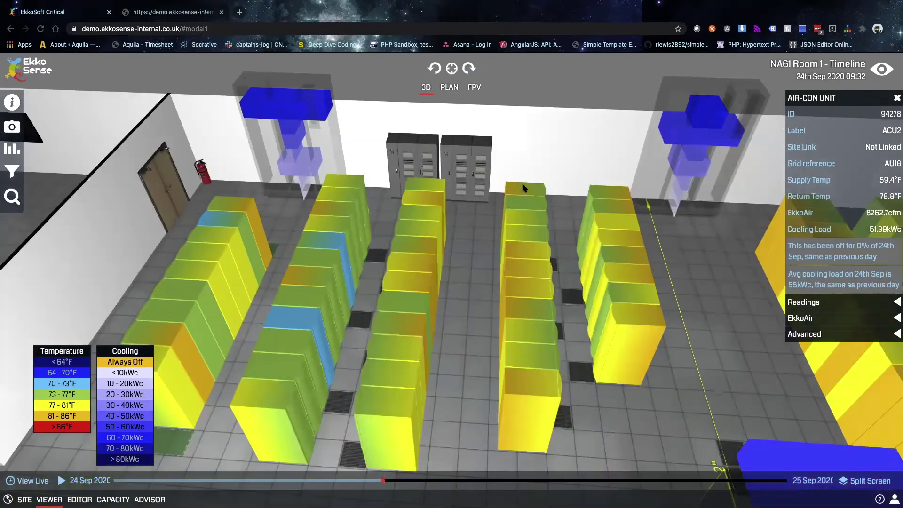
scroll(522, 182, up, 5)
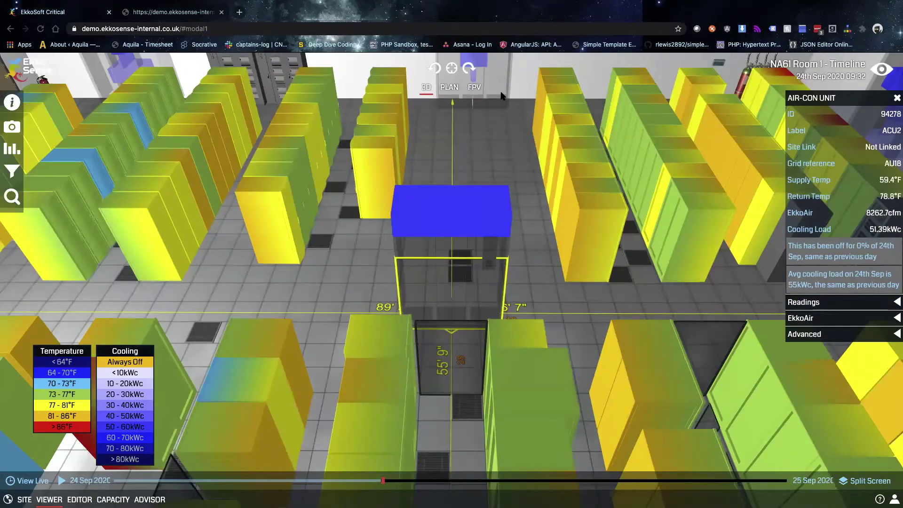
drag(553, 131, 554, 115)
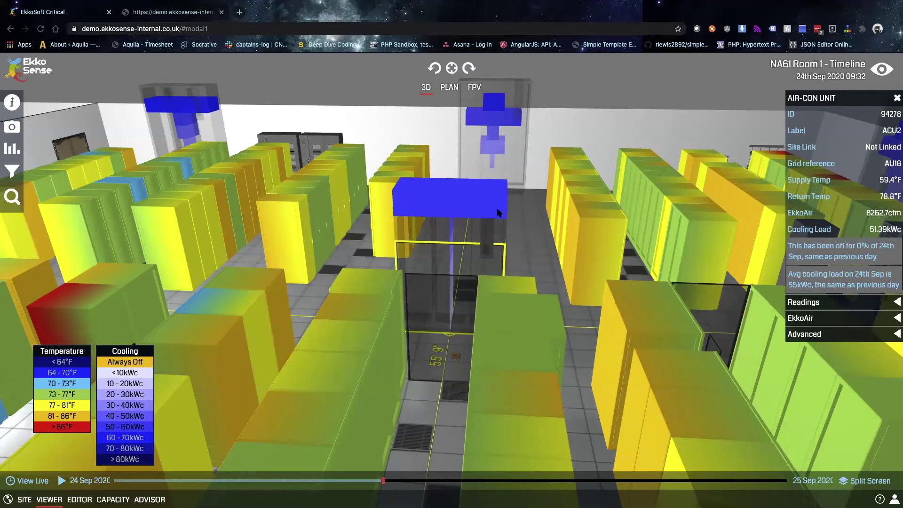
click(11, 171)
click(832, 130)
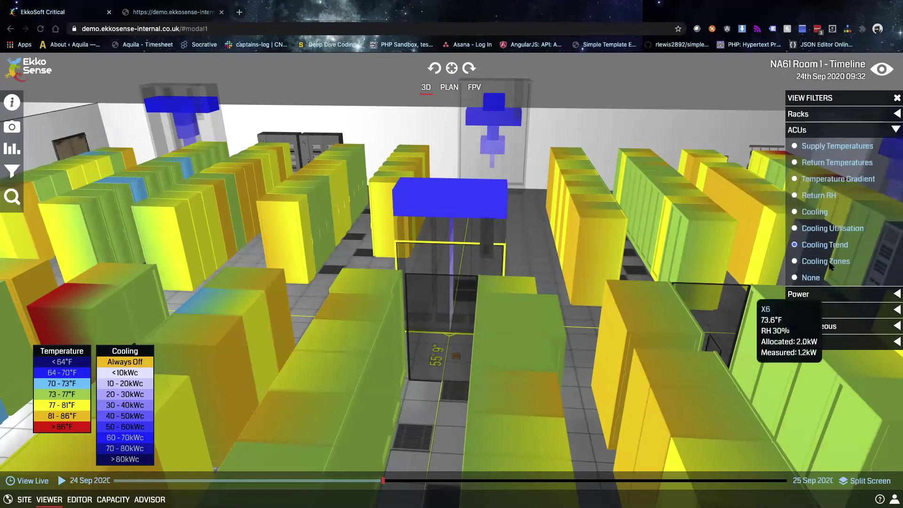
- Switch the ACU colouring to Cooling Zones, showing the ACU1–ACU9 cluster legend
click(829, 261)
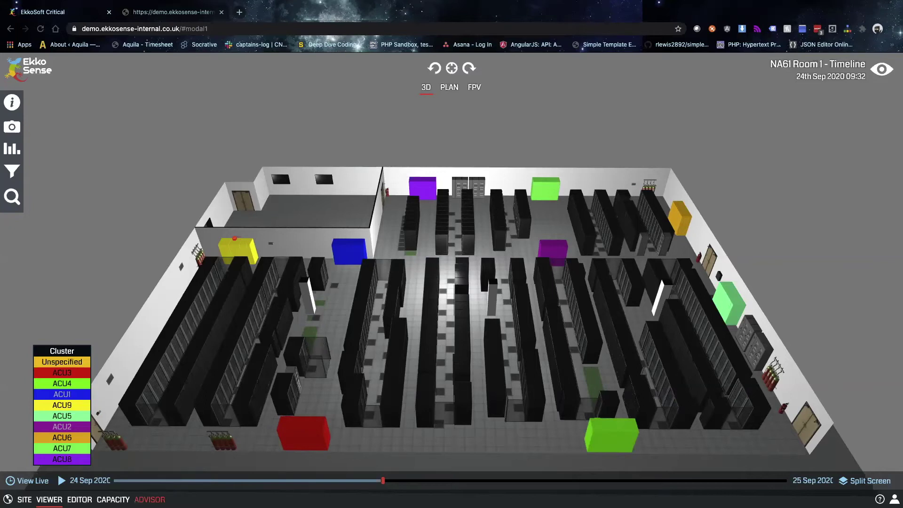
- Start a new Cooling Advisor optimization and accept the terms to reach the Start Optimization dialog
click(150, 499)
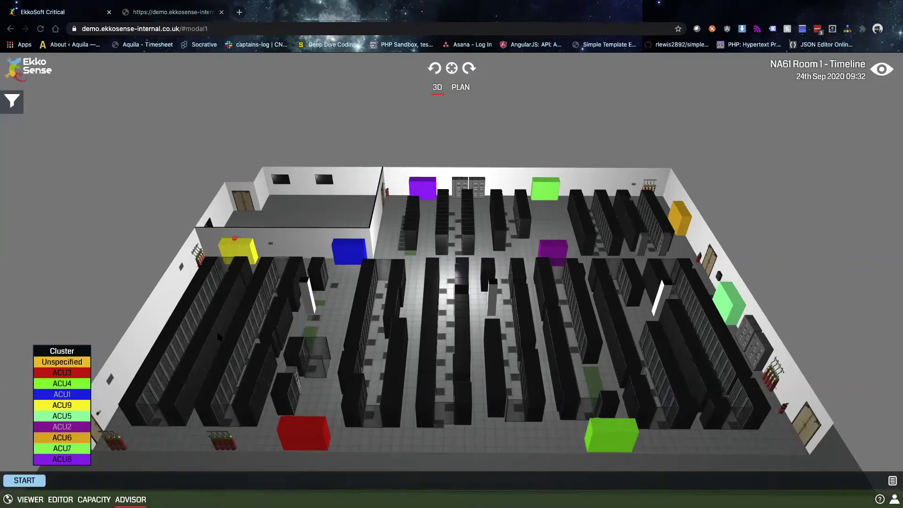
click(19, 483)
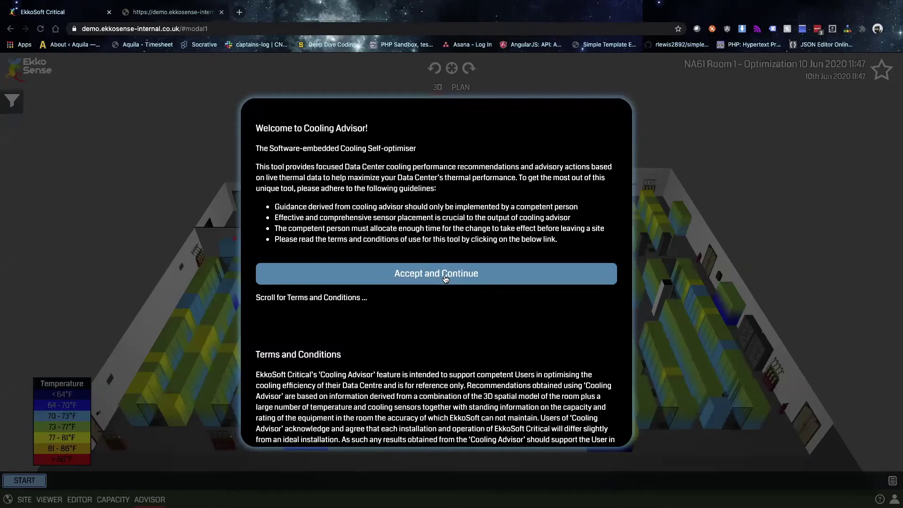
click(446, 278)
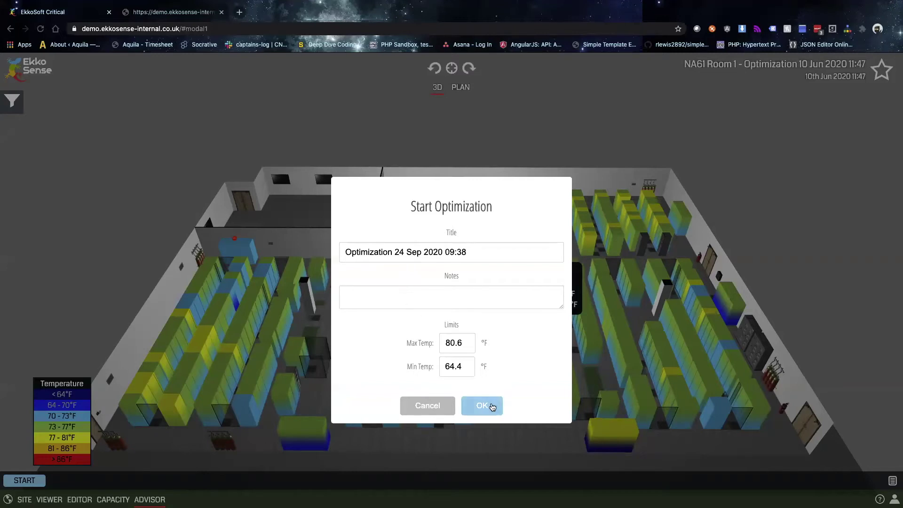
- Run the optimization with the default limits of 80.6°F max and 64.4°F min
click(491, 406)
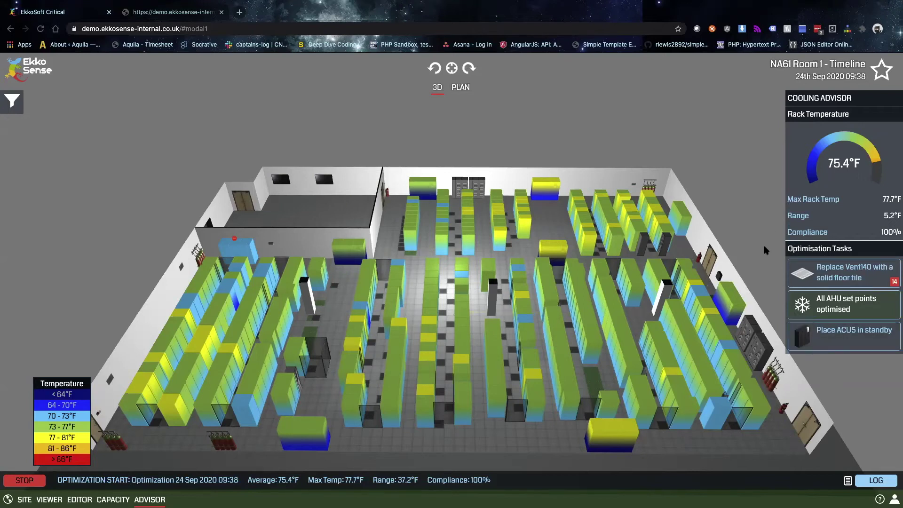
mouse_move(799, 269)
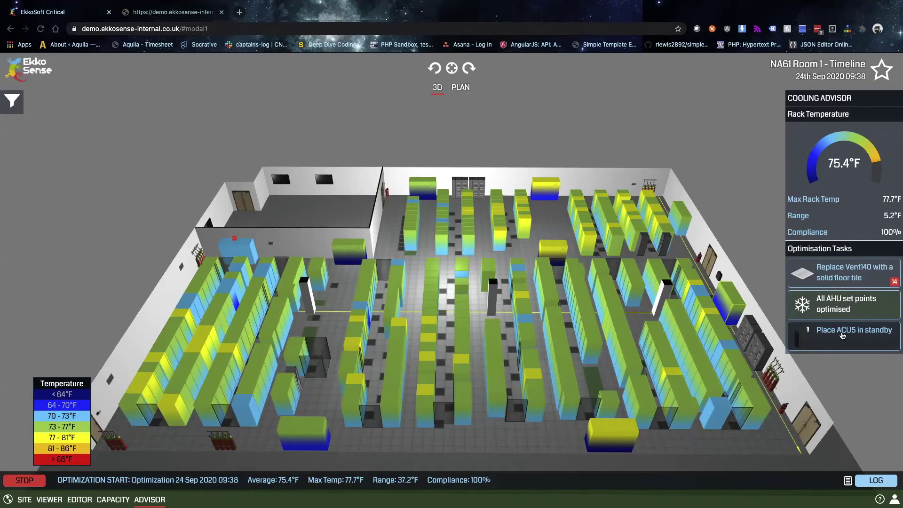
- Fly the view to ACU5 from its standby task card, then cancel without completing the task
click(840, 335)
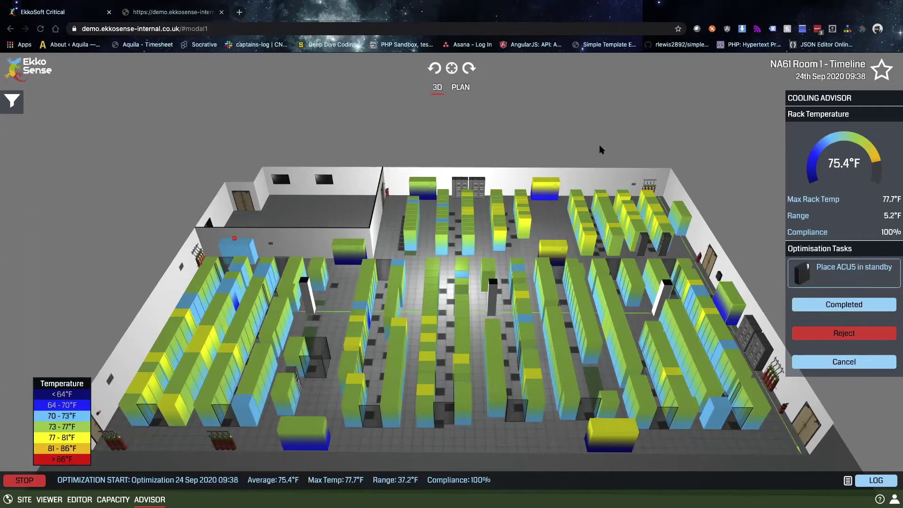
click(453, 69)
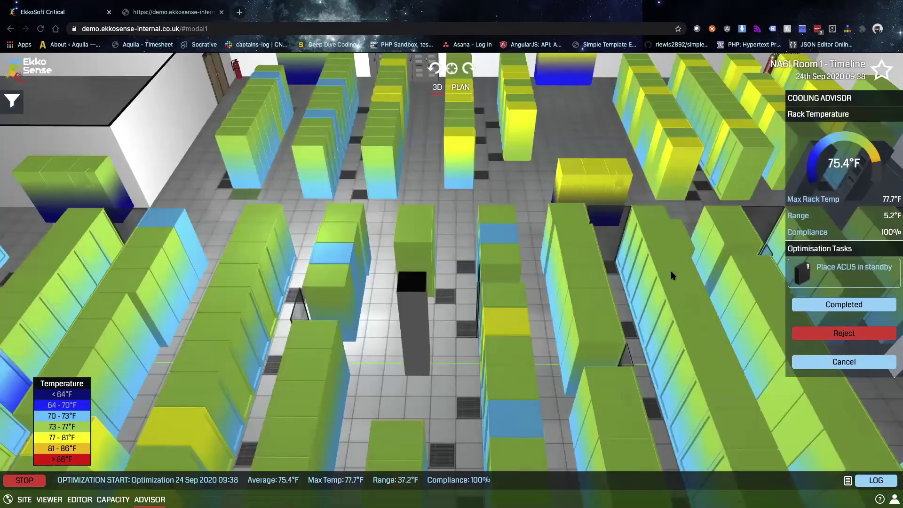
click(837, 273)
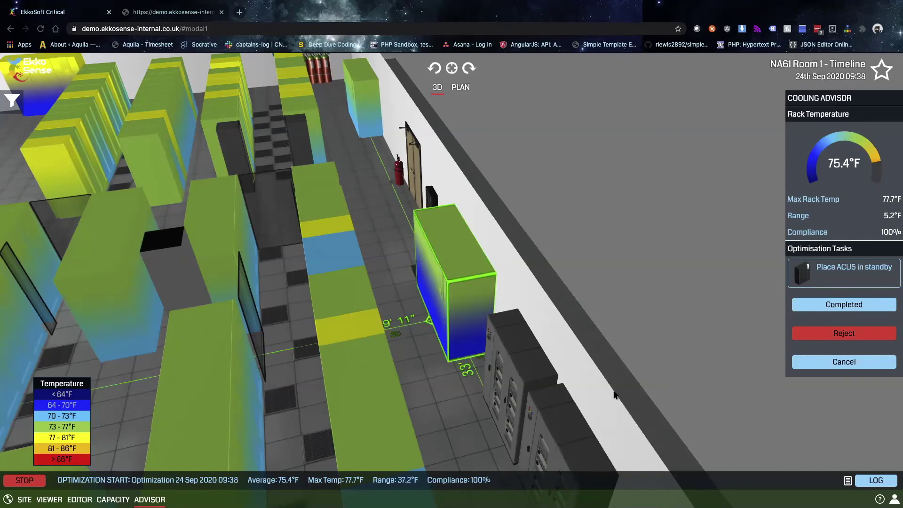
click(845, 364)
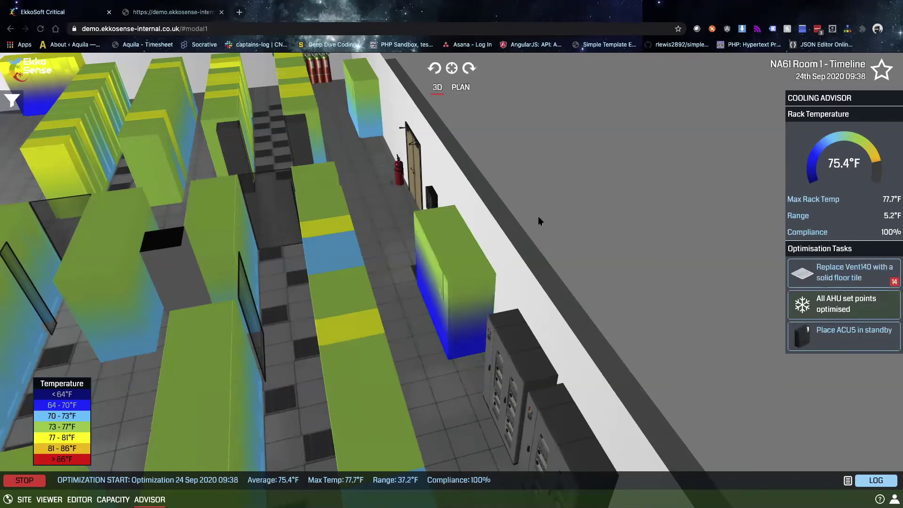
- Stop the optimization run, confirm storing its changes, and close the log showing no completed tasks
click(28, 479)
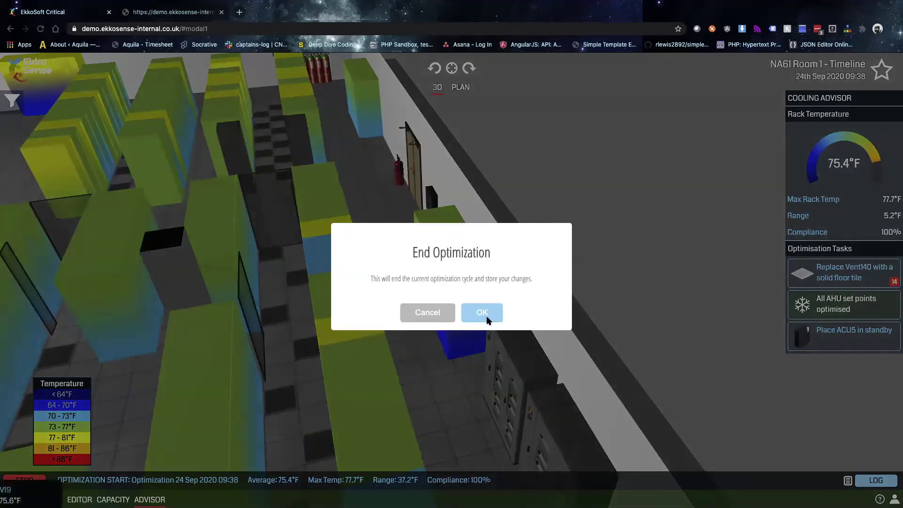
click(482, 312)
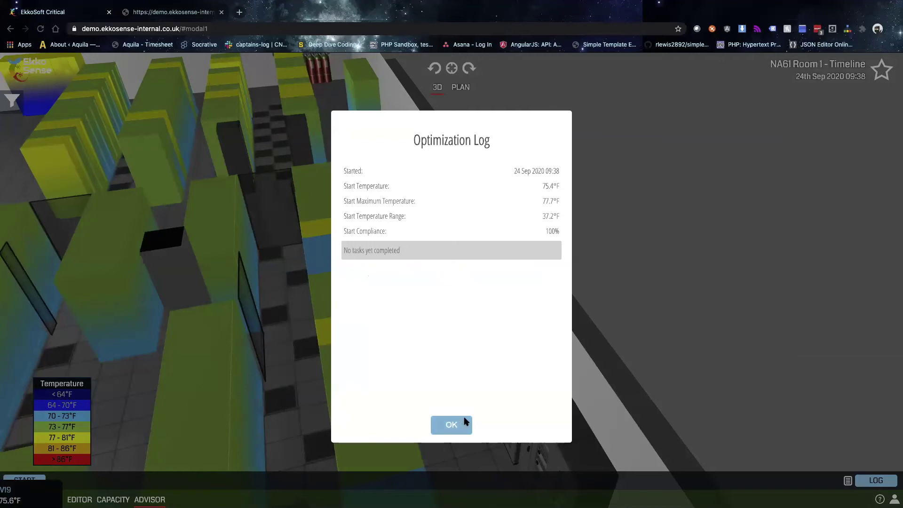
click(451, 425)
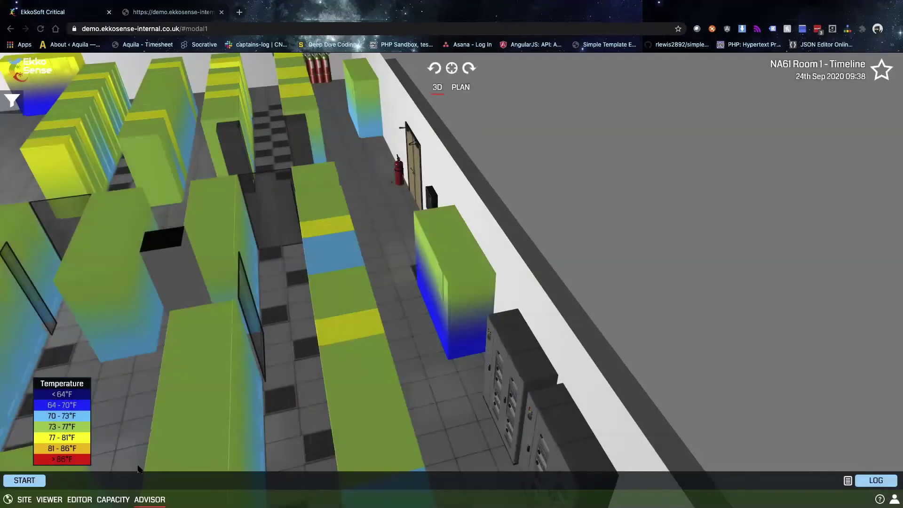
- Reset to a whole-room viewer, colouring racks by Temperature and ACUs by Temperature Gradient
click(49, 499)
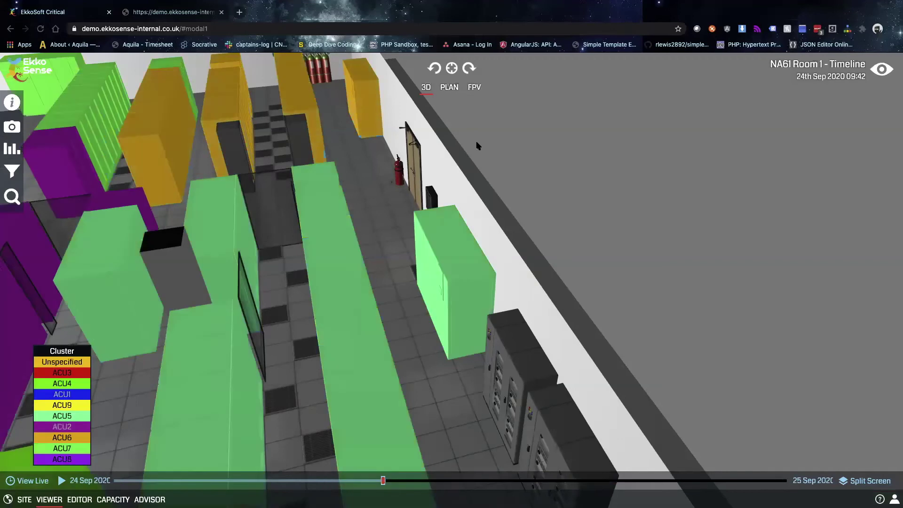
click(451, 68)
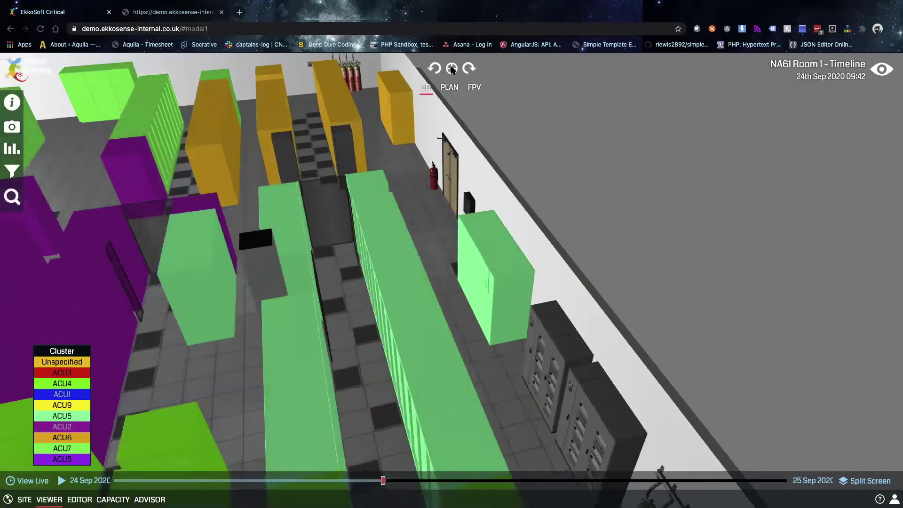
click(12, 170)
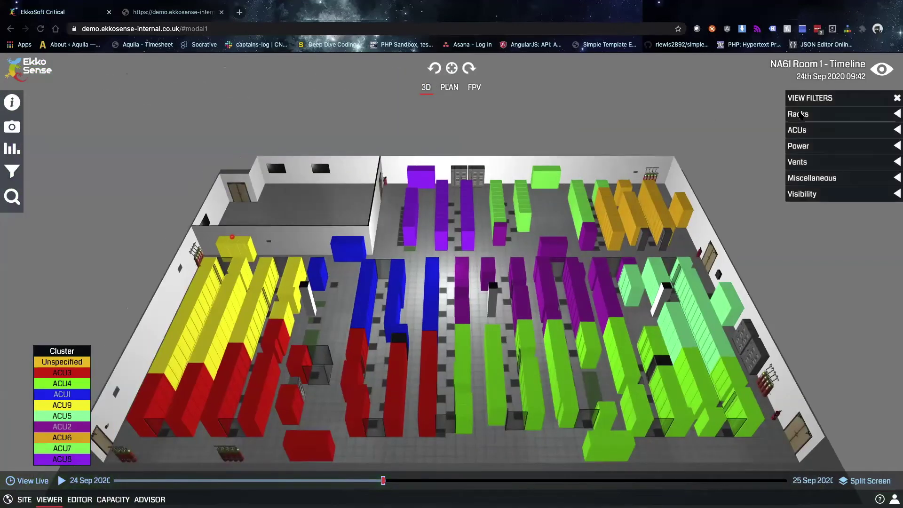
click(800, 114)
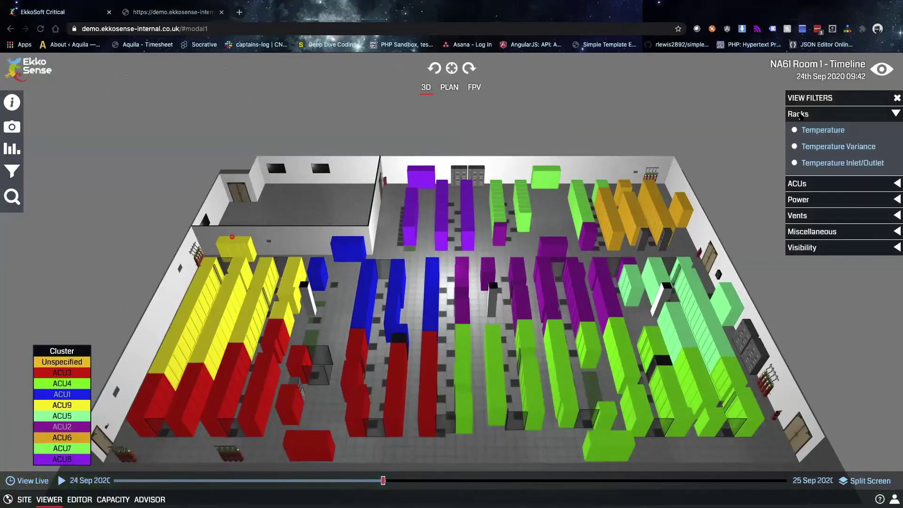
click(819, 134)
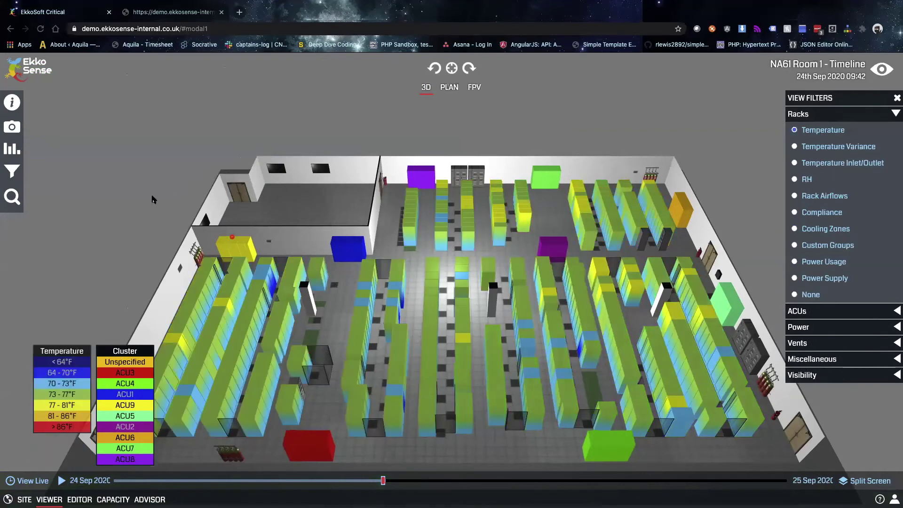
click(20, 174)
click(815, 134)
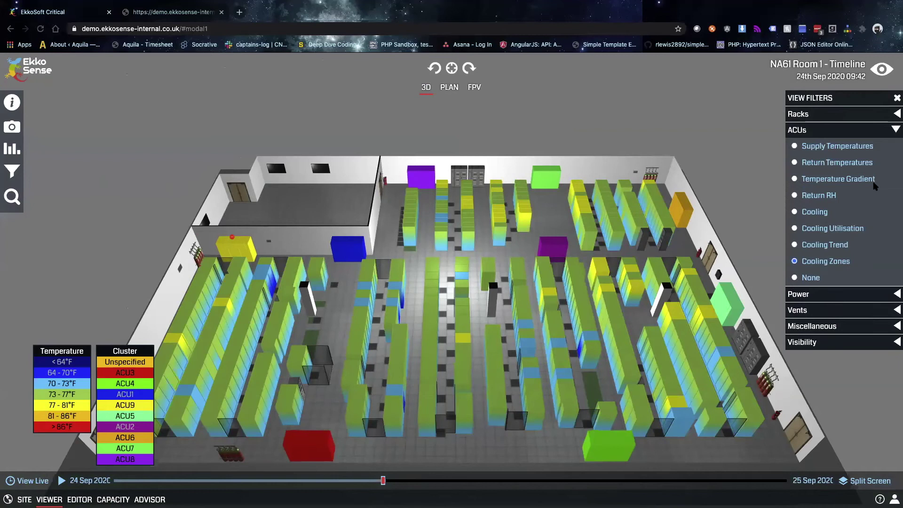
click(854, 179)
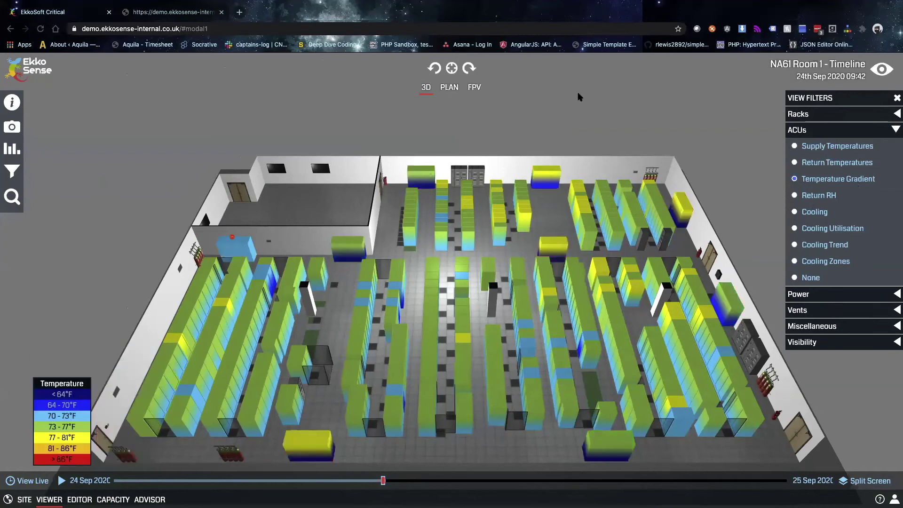
click(629, 110)
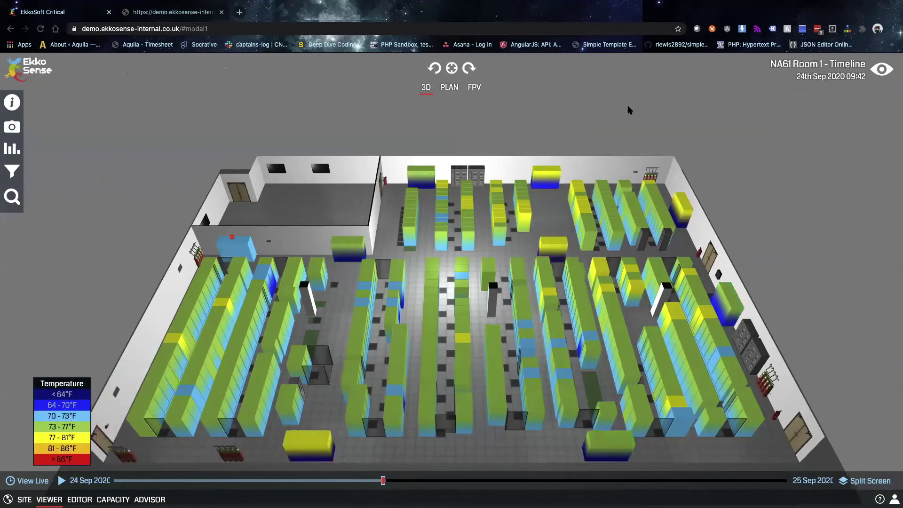
- Split the screen with the BEFORE start date set to 1 May 2020, then rotate both views
click(865, 481)
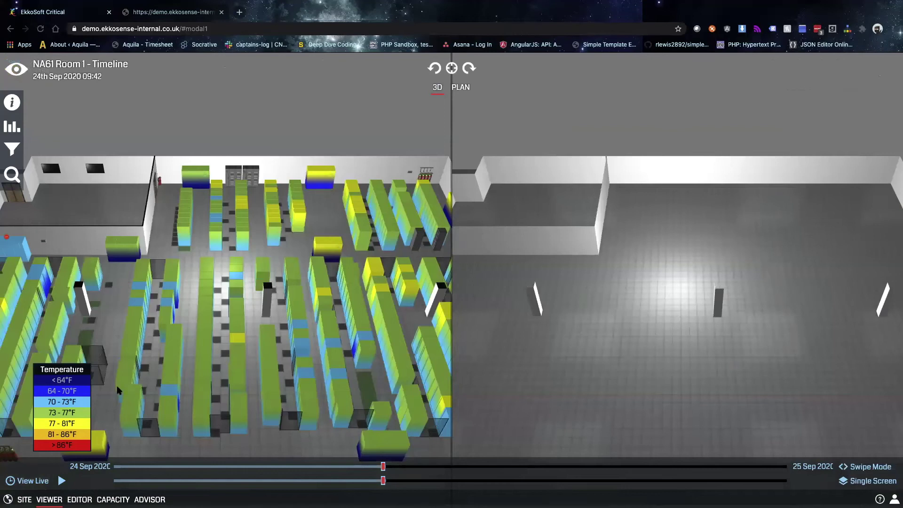
click(92, 468)
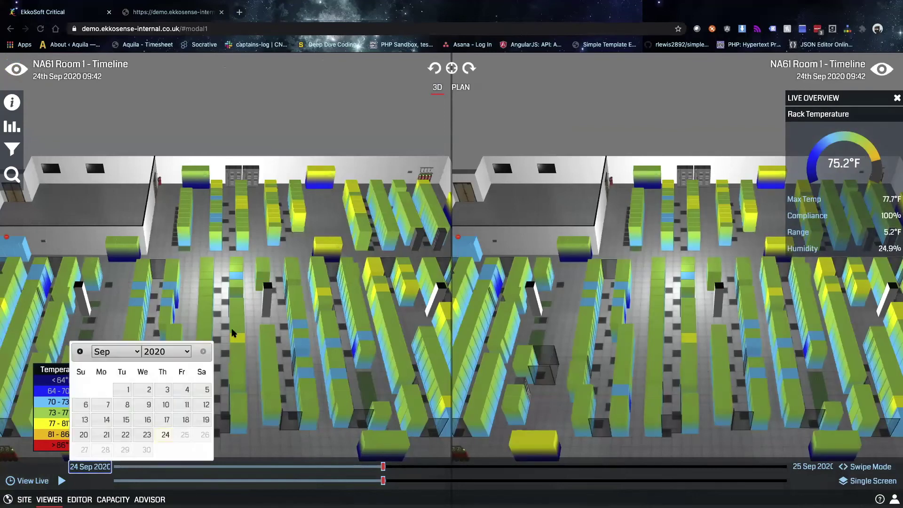
click(120, 354)
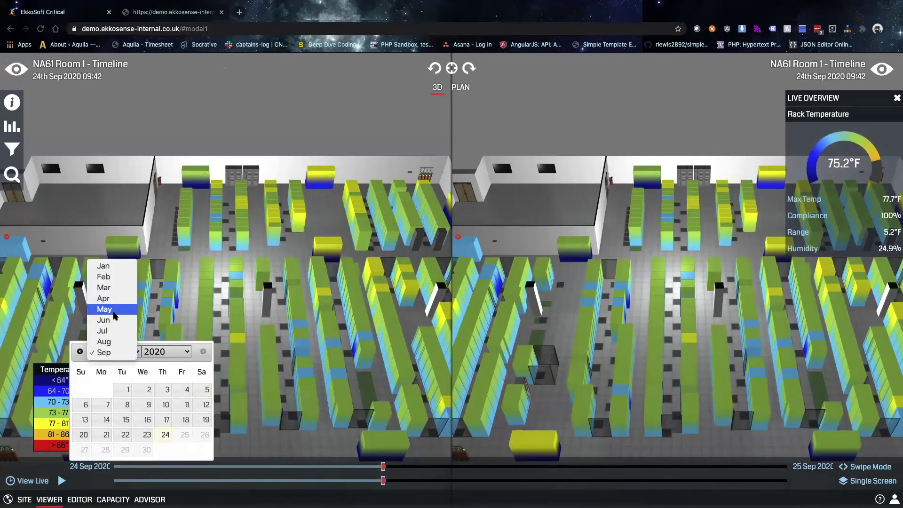
click(113, 313)
click(188, 392)
mouse_move(122, 468)
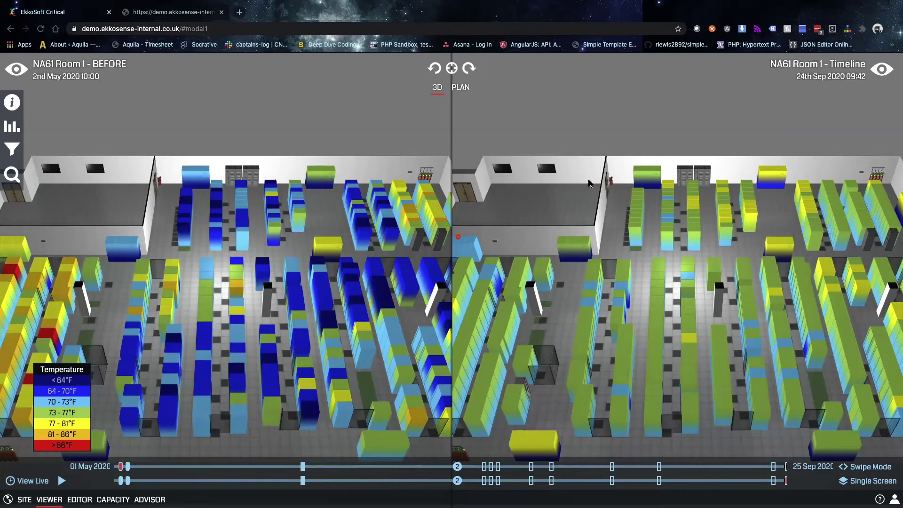
drag(579, 188, 674, 128)
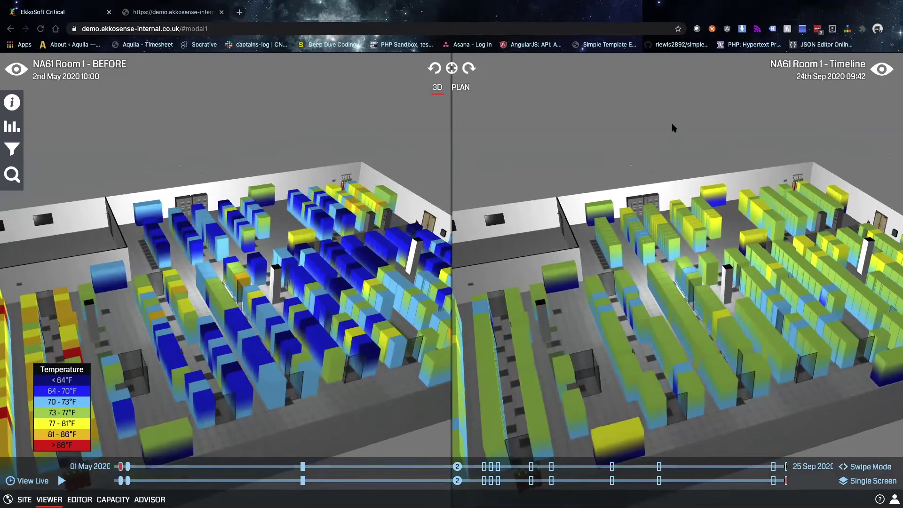
- Switch to Swipe Mode and drag the divider left, then right past mid-room
click(870, 467)
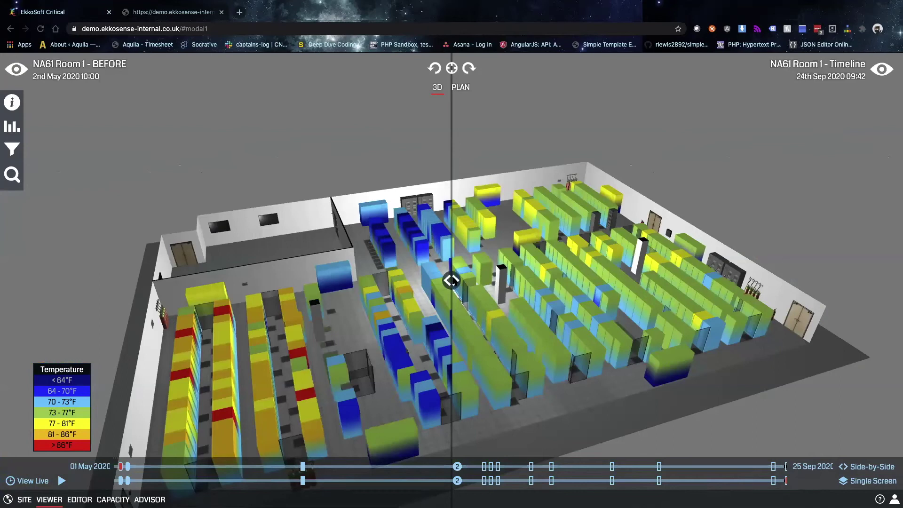
drag(451, 280, 295, 281)
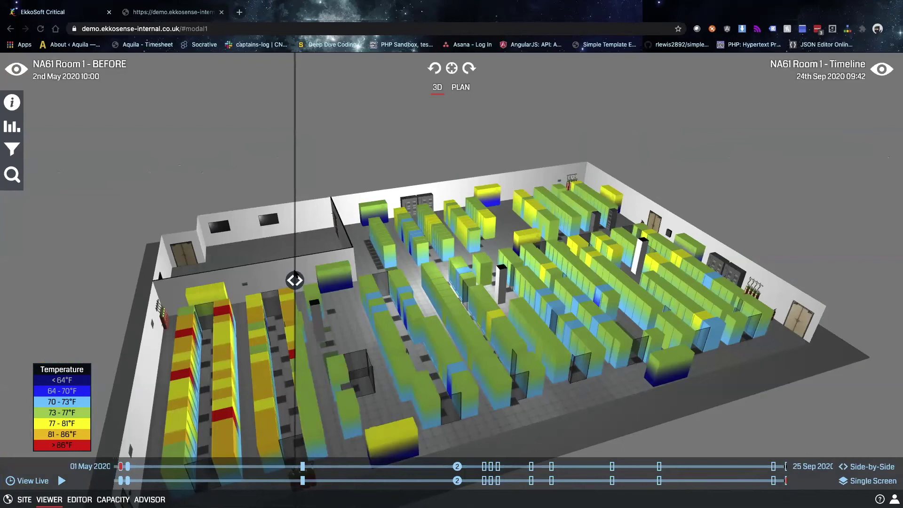
drag(295, 281, 484, 268)
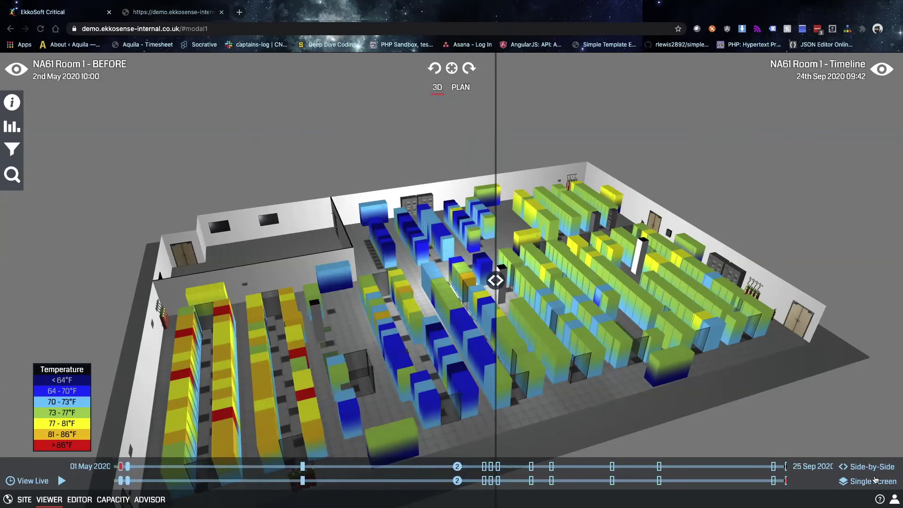
- Return to single screen, open the Capacity view, and select the purple rack SRI reserving 2.5kW
click(873, 481)
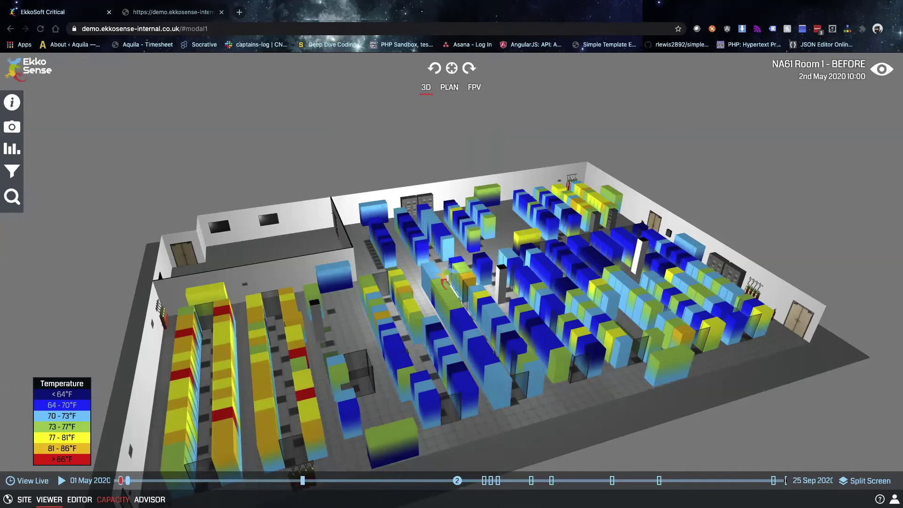
click(113, 499)
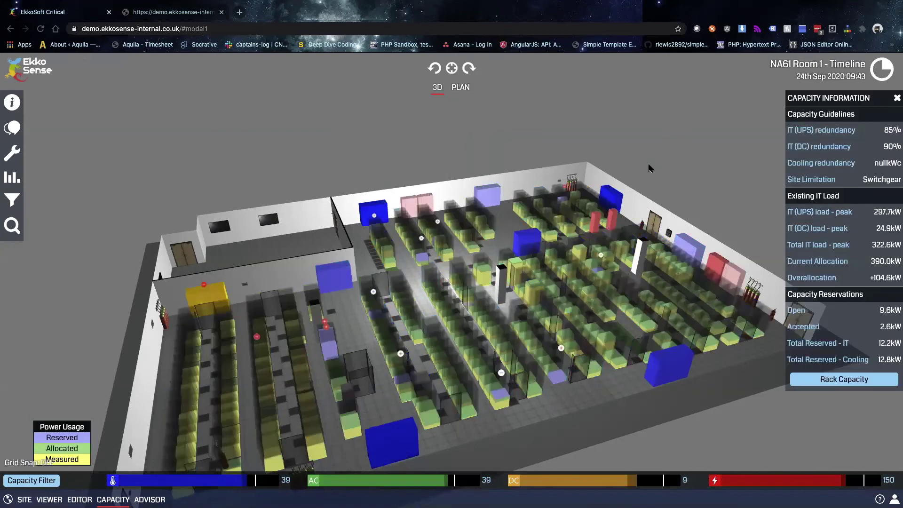
drag(632, 168, 577, 167)
click(312, 327)
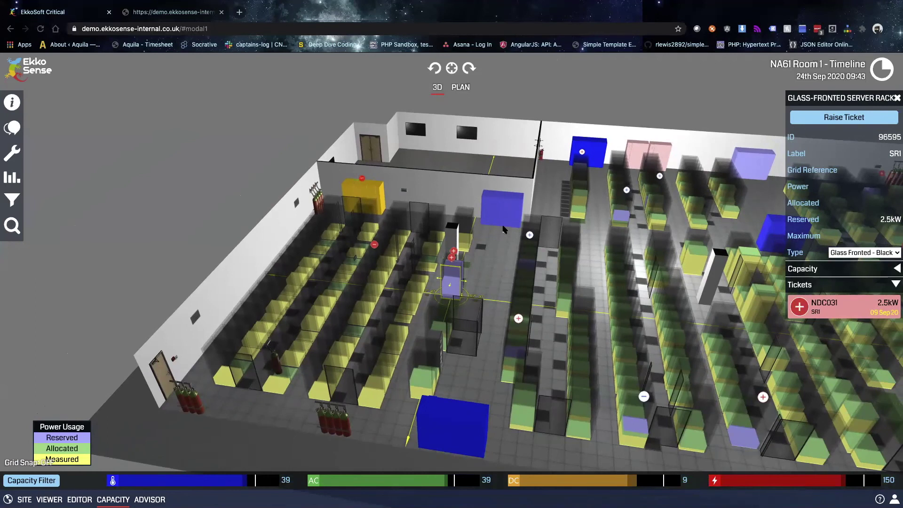
- Orbit the room and drag the 2.5 kW rack SRI to a new floor spot, then back along the aisle
drag(186, 173, 250, 177)
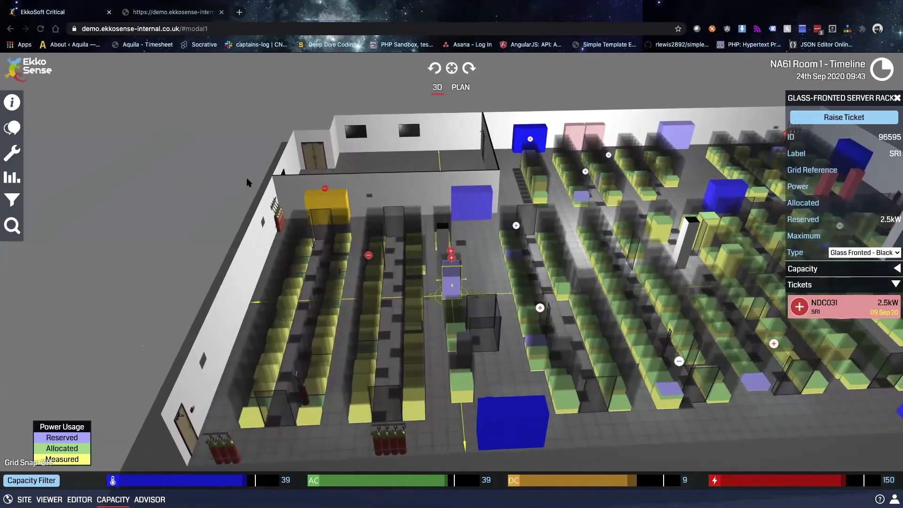
drag(611, 211, 685, 217)
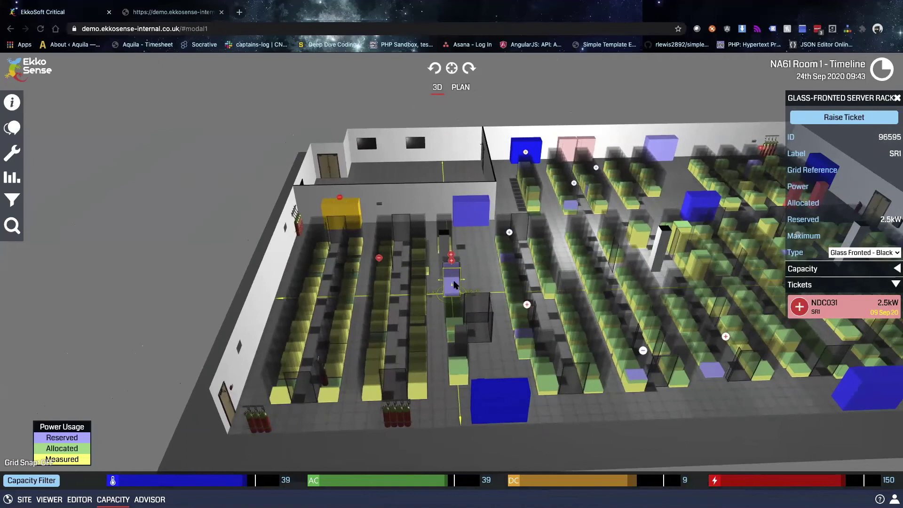
drag(454, 284, 540, 209)
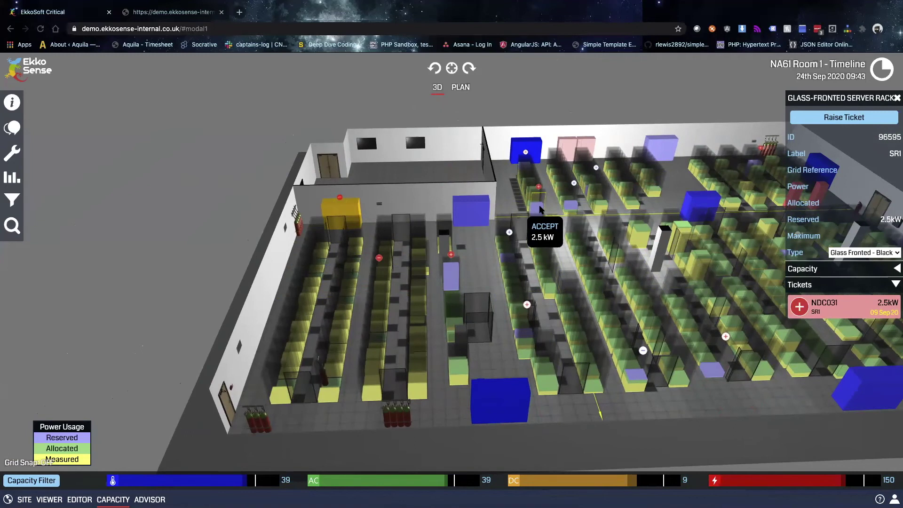
drag(540, 209, 455, 288)
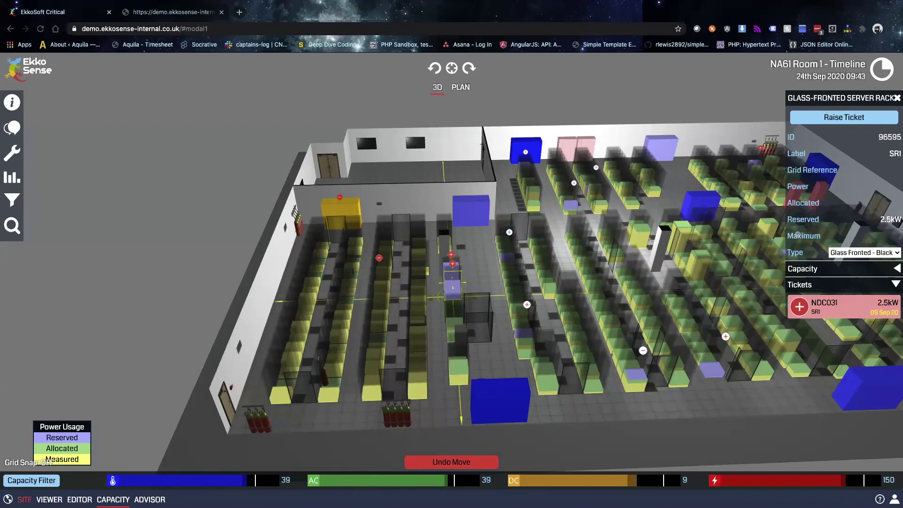
- Leave capacity planning for the SITE view
click(24, 500)
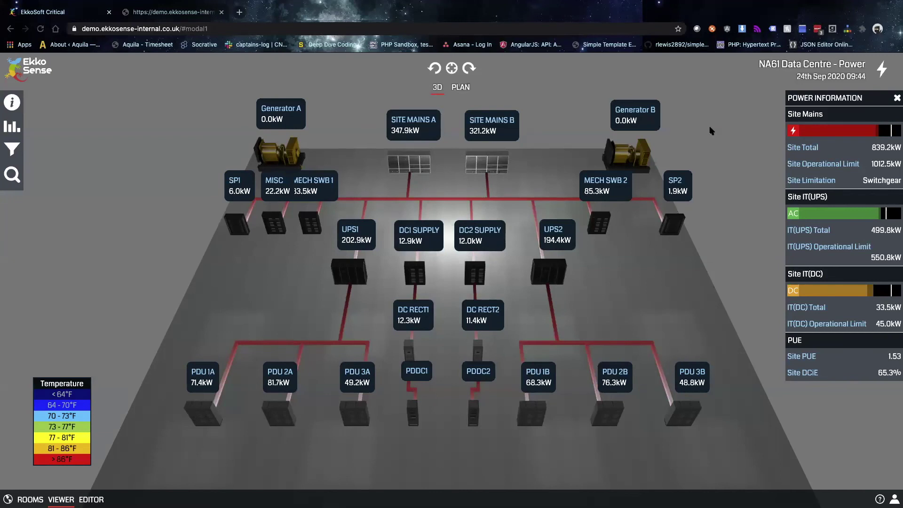
- Highlight the Site Mains A supply path and show the DC1 SUPPLY PDU details drawing 12.90 kW
click(406, 161)
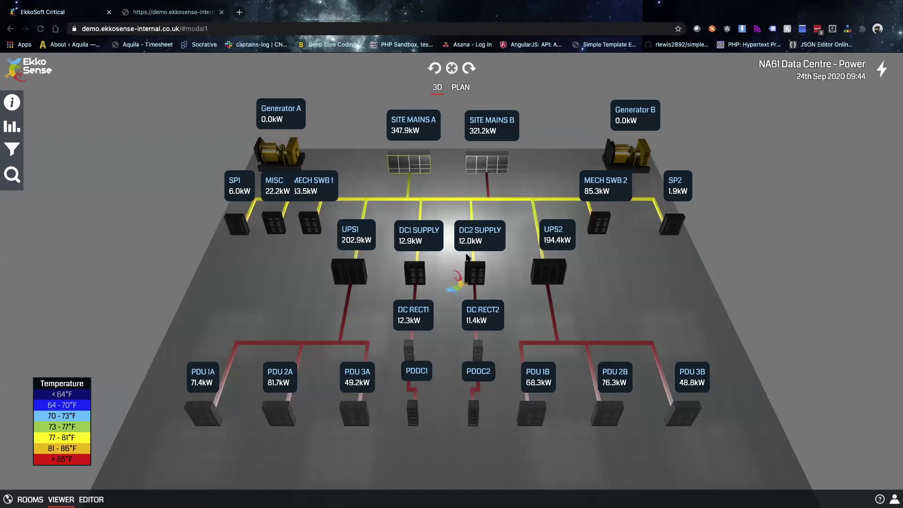
click(415, 273)
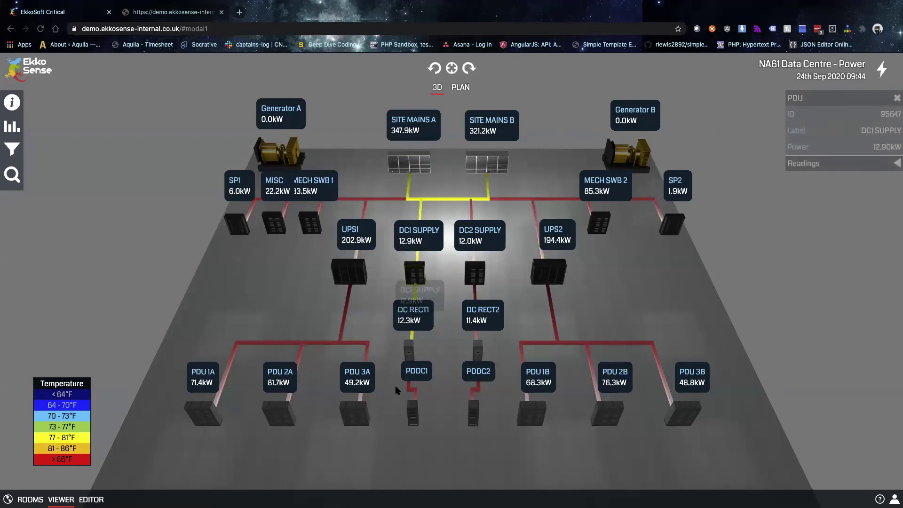